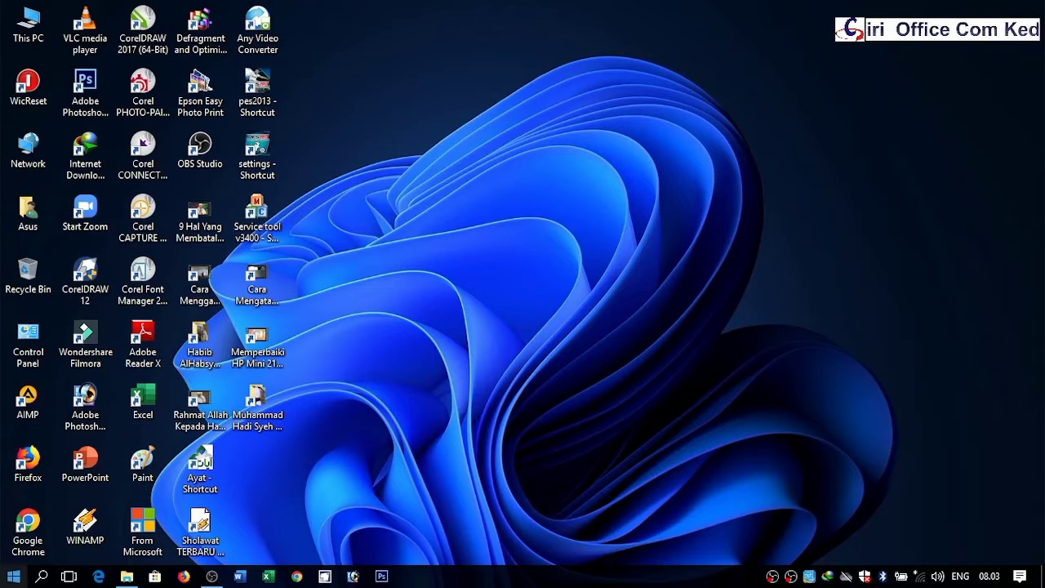
Open the Start menu to show the most-used apps, including Word.
click(13, 576)
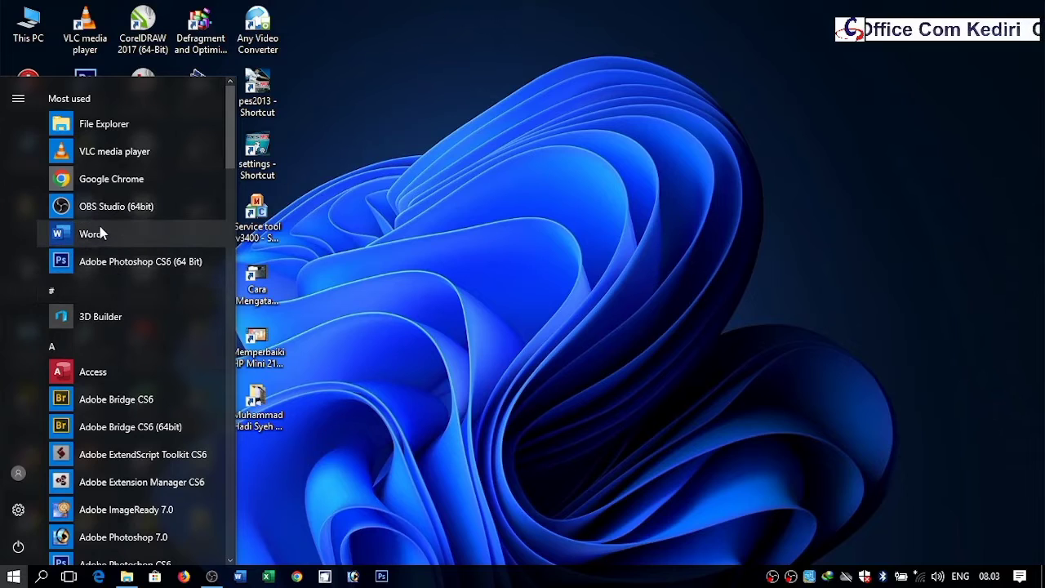
Launch Word and create a new blank document.
click(147, 243)
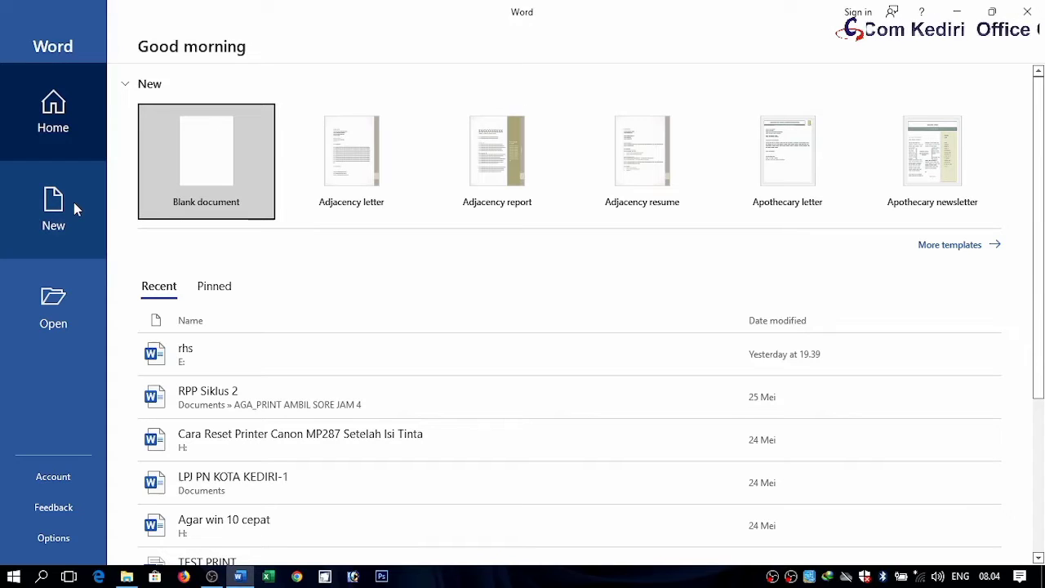
click(30, 208)
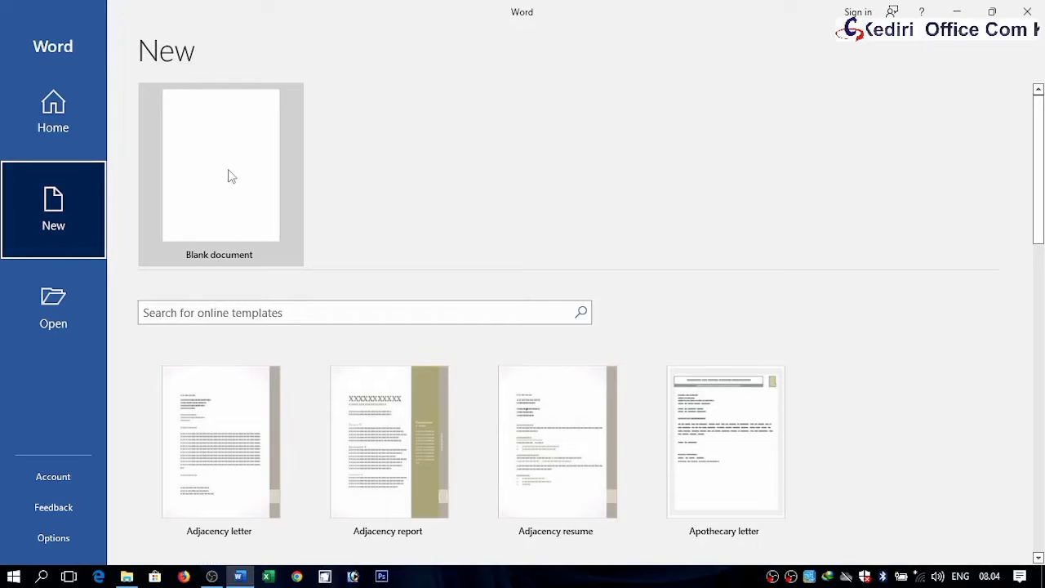
click(231, 175)
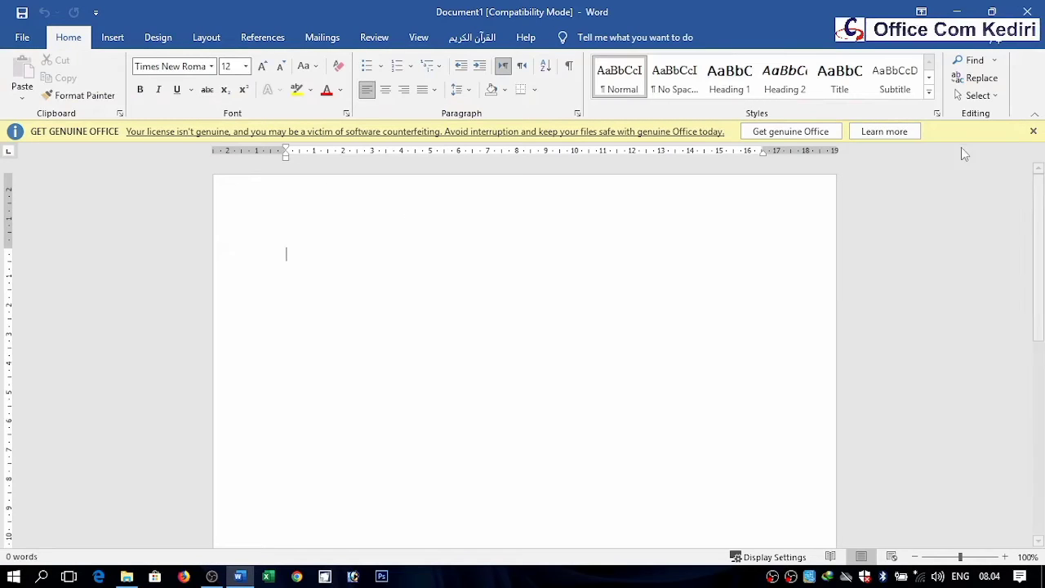
Dismiss the Get Genuine Office banner and zoom the empty page to 130%.
click(1033, 131)
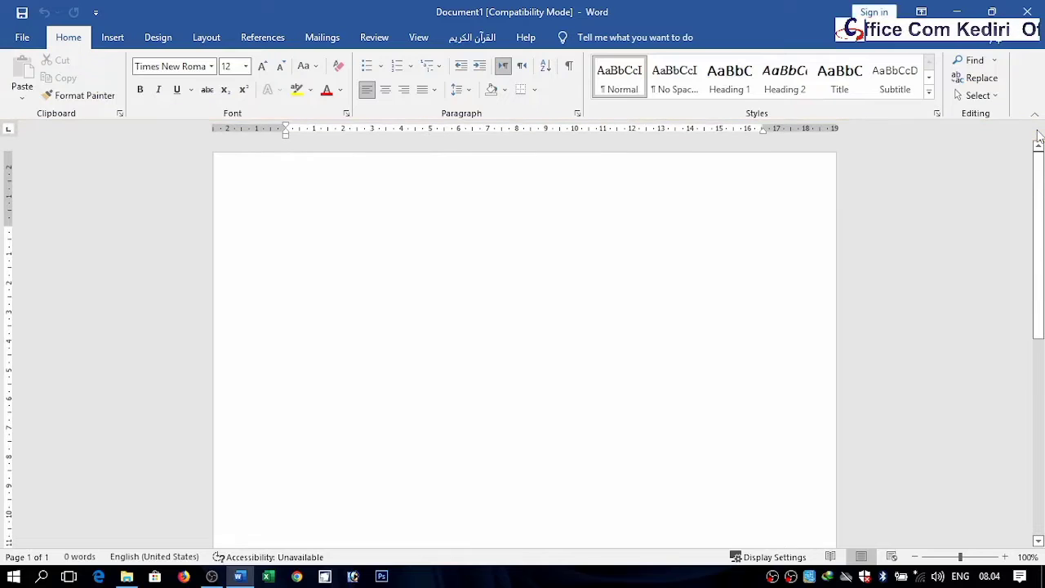
click(1005, 556)
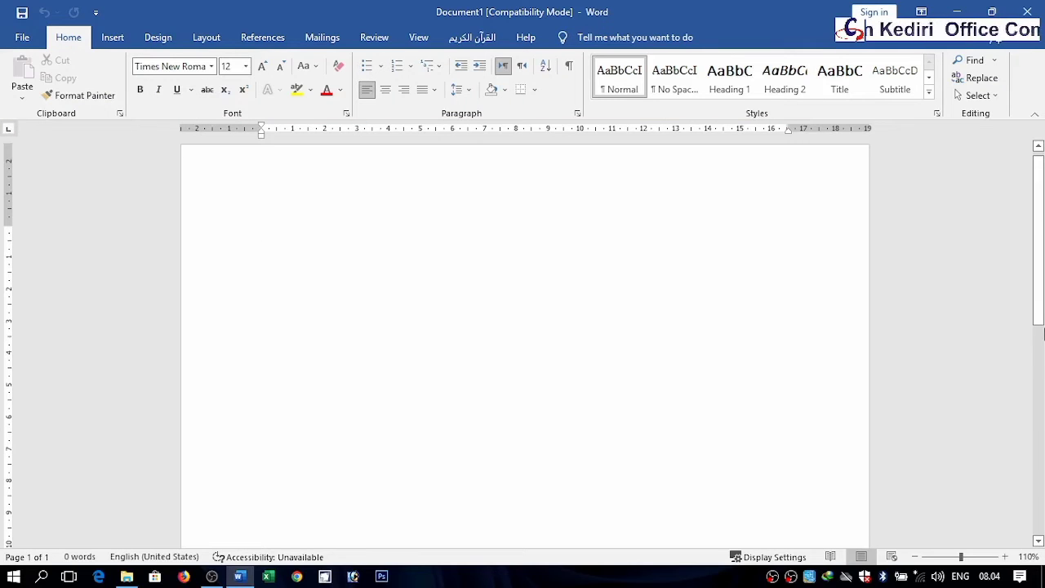
mouse_move(1038, 341)
mouse_down()
mouse_move(1038, 378)
mouse_move(1039, 270)
mouse_up()
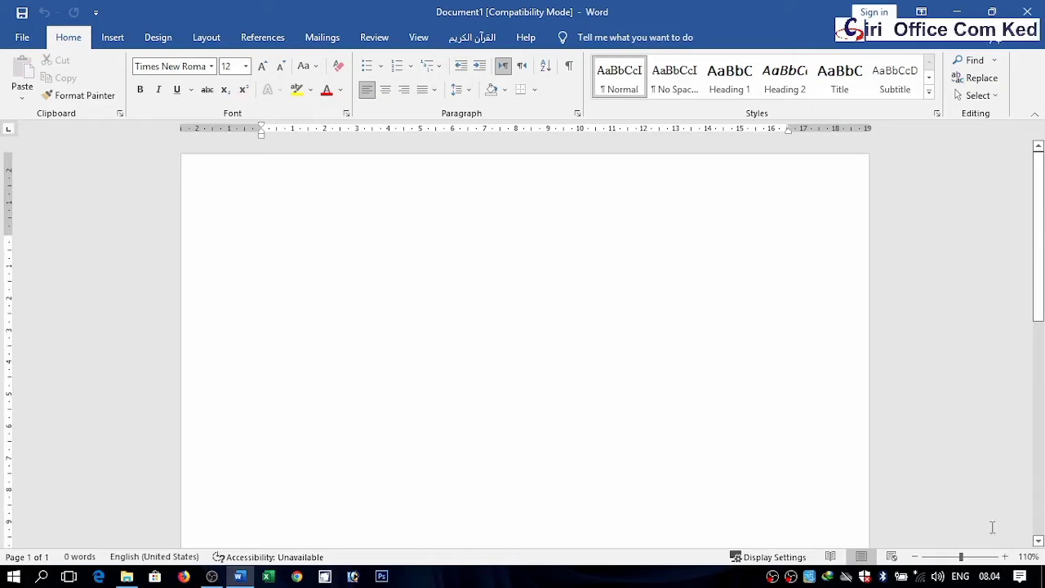
click(1006, 556)
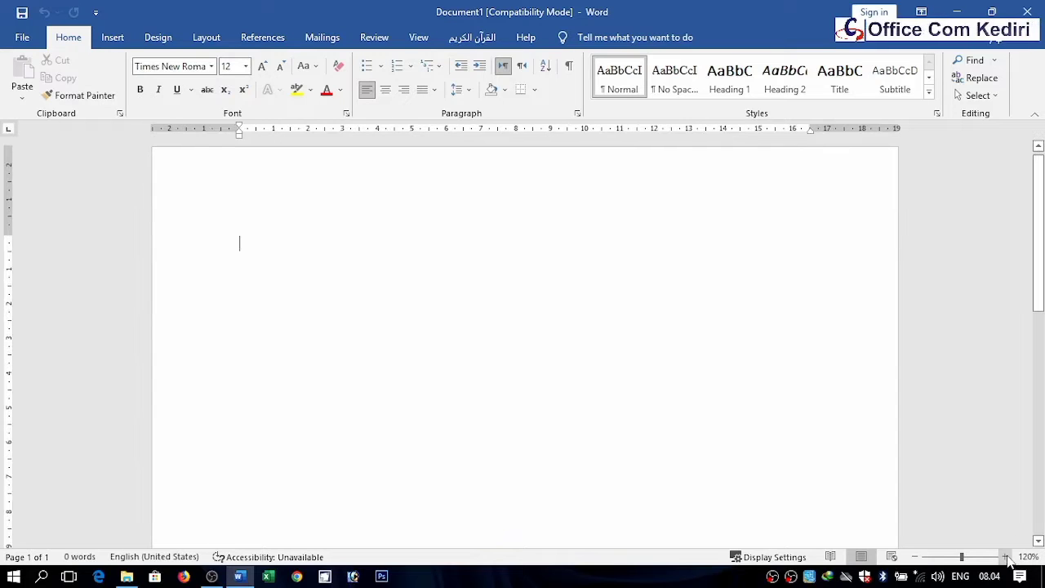
click(1006, 556)
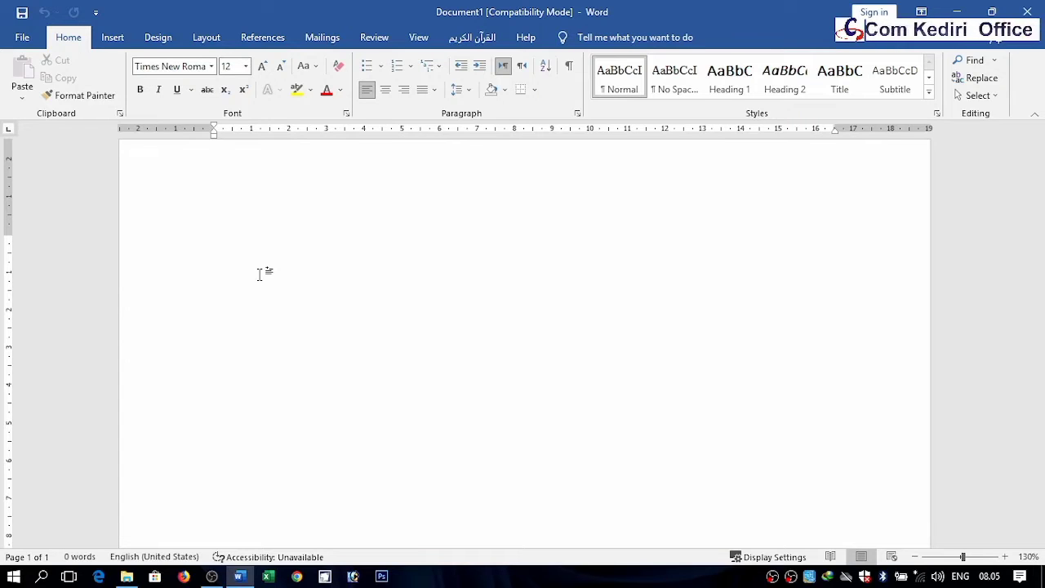
Zoom to 160% and type 'Shalat jamaah merupakan adalah satu kesitimewaan yang diberikan kepada umat Nabi Muhammad SAW'.
text(Shalat )
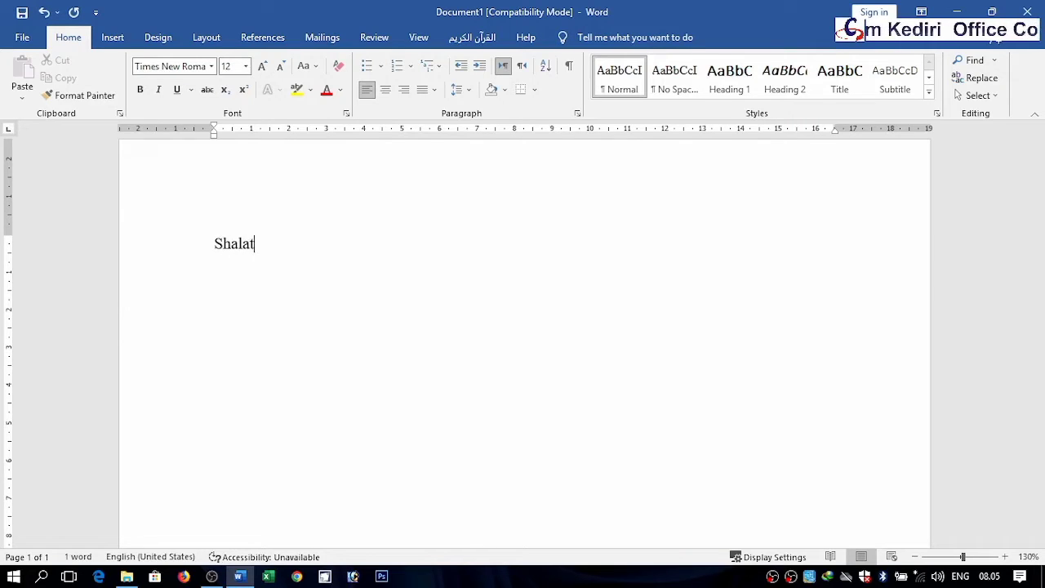
text(jamaah)
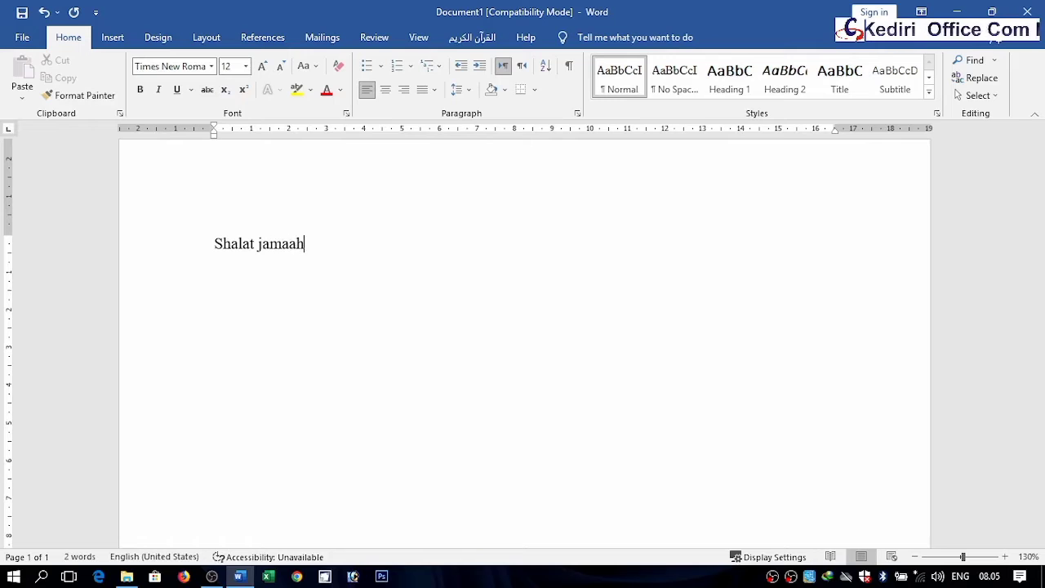
click(1005, 557)
click(1004, 556)
click(1005, 557)
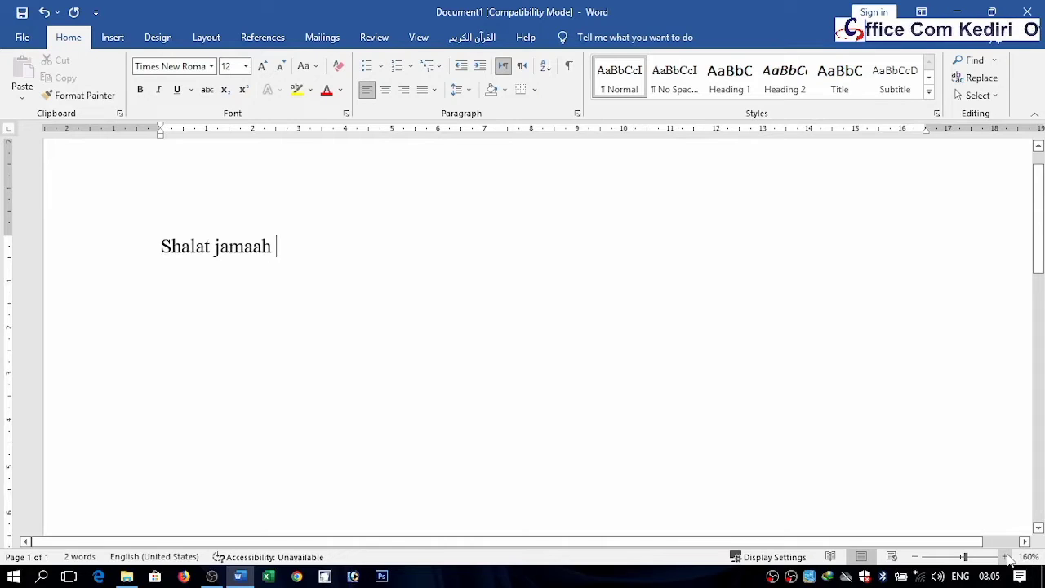
text(merupakan)
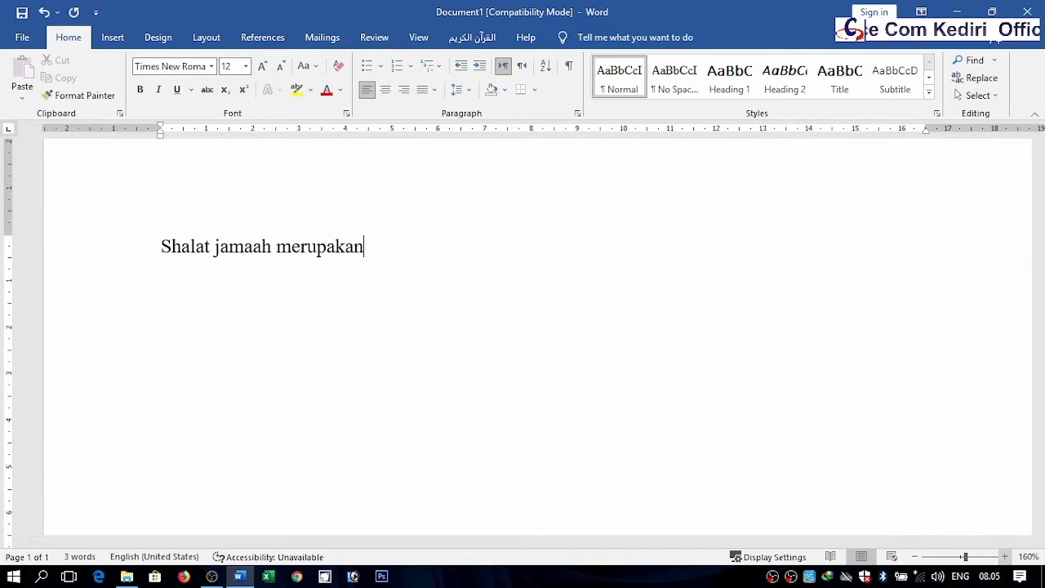
text( adalah)
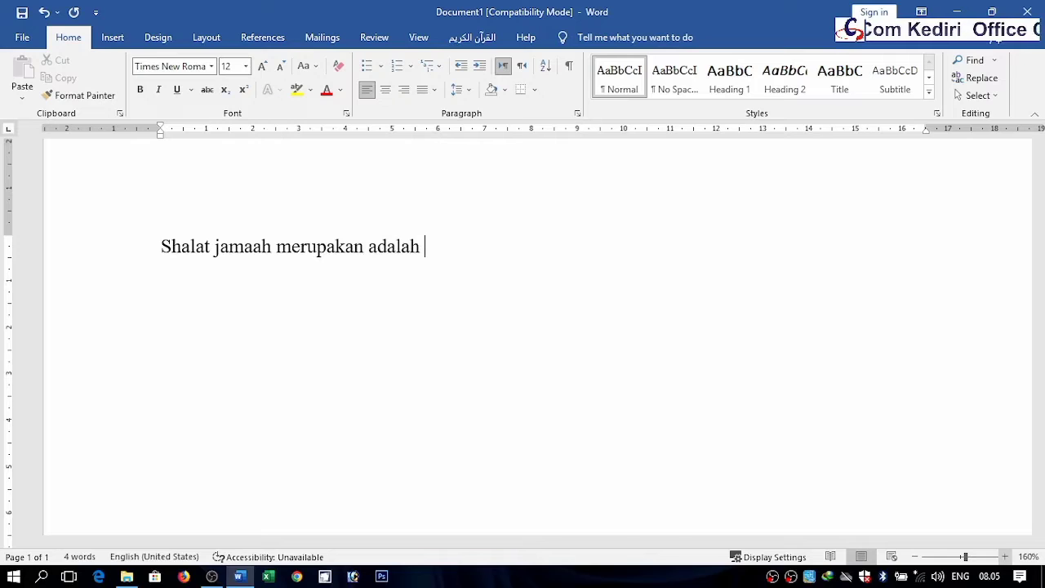
text( satu )
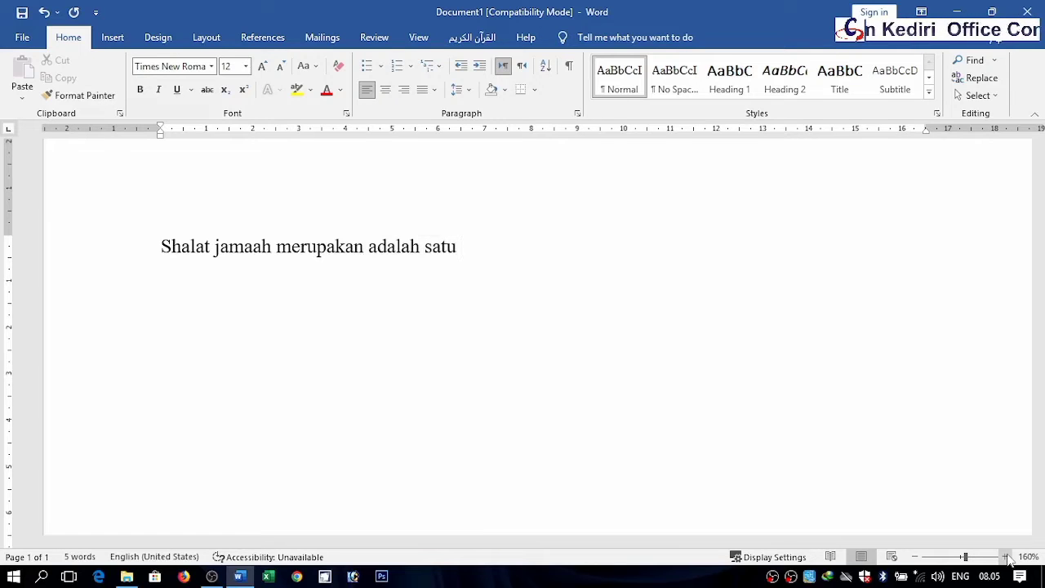
text(kesitiw)
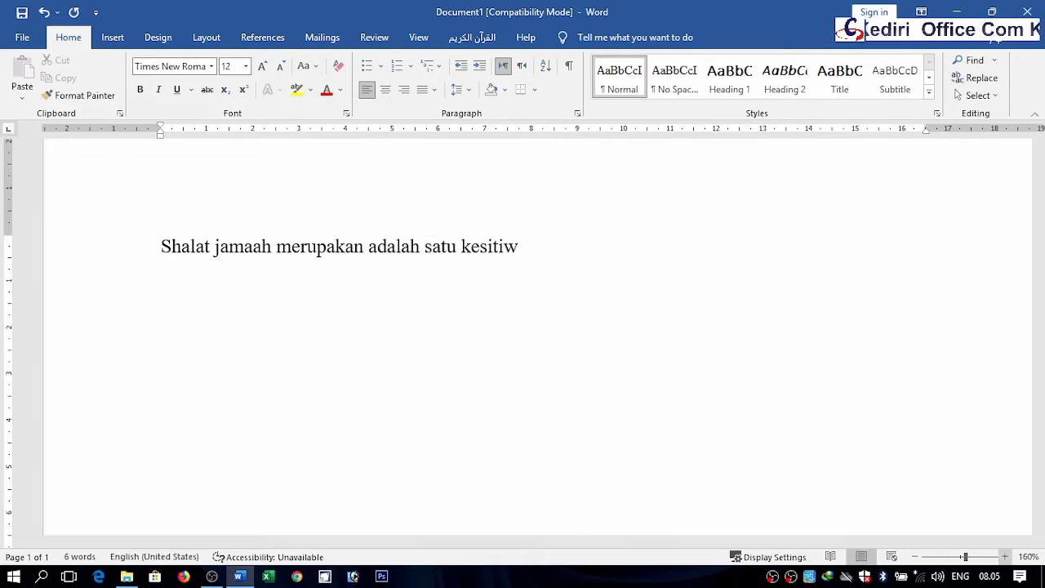
key(BackSpace)
text(mewan)
key(BackSpace)
text(a)
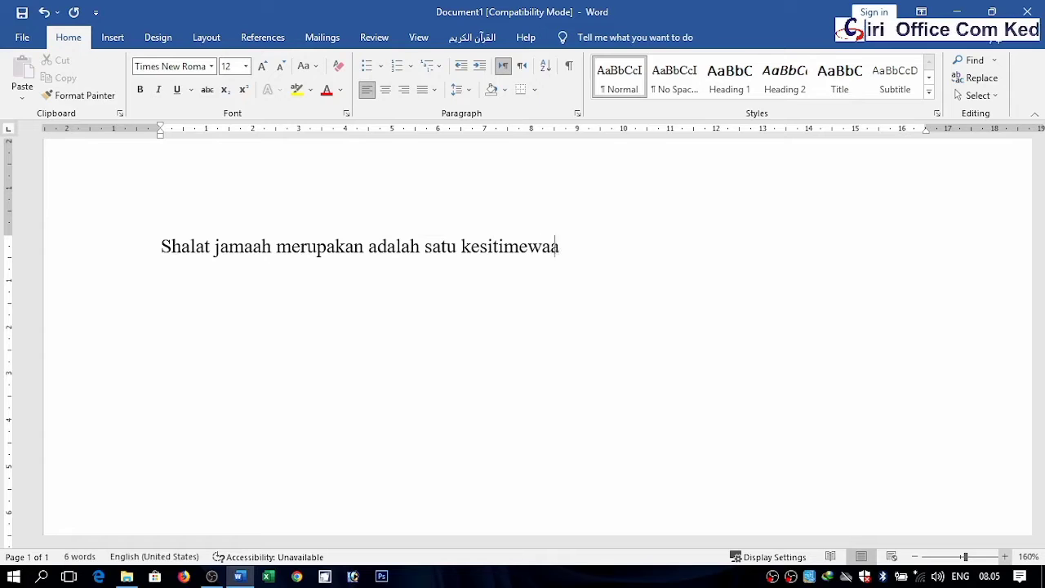
text(n )
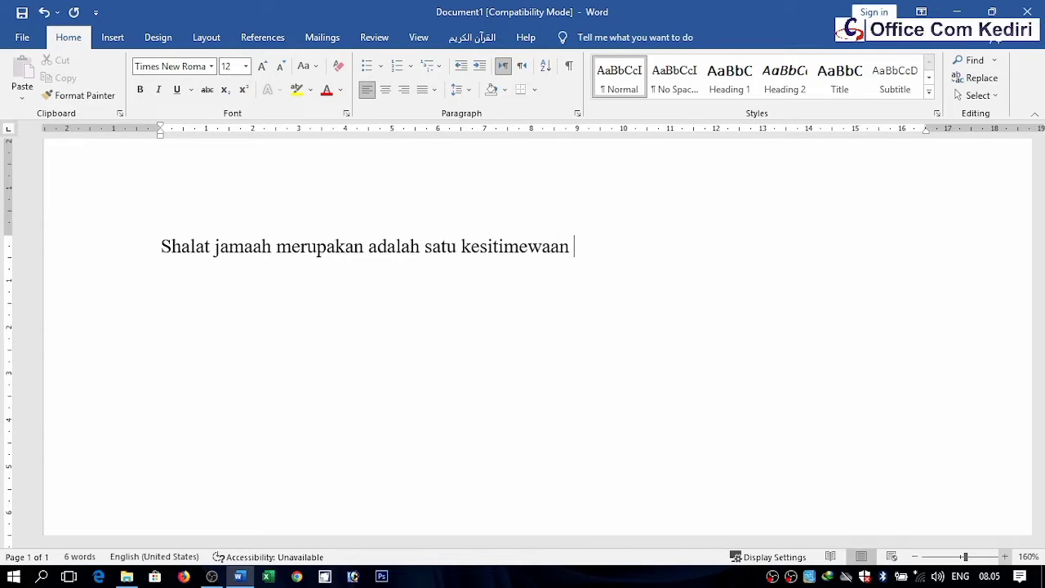
text(yang)
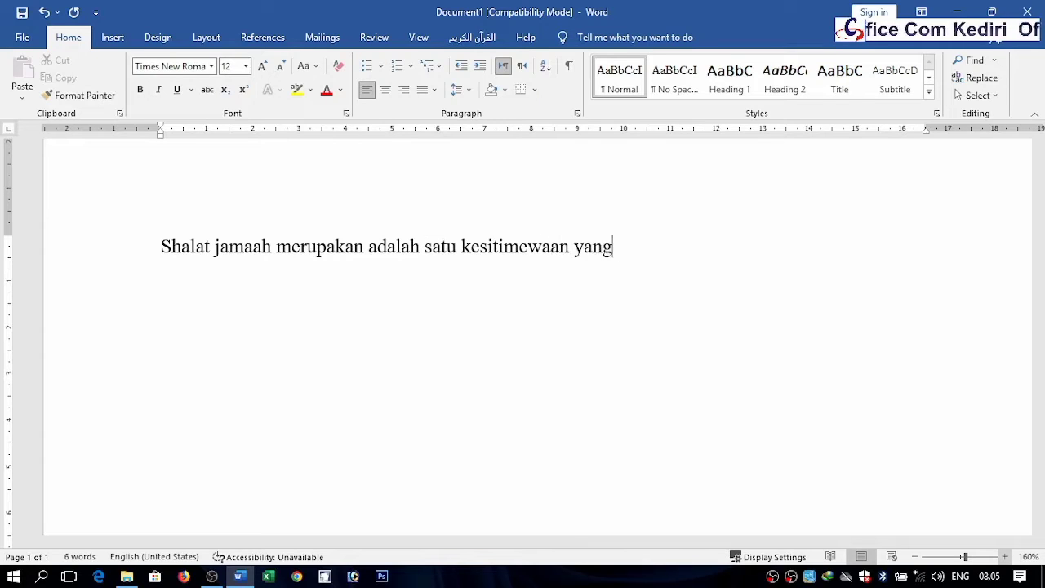
text( diberikan kep)
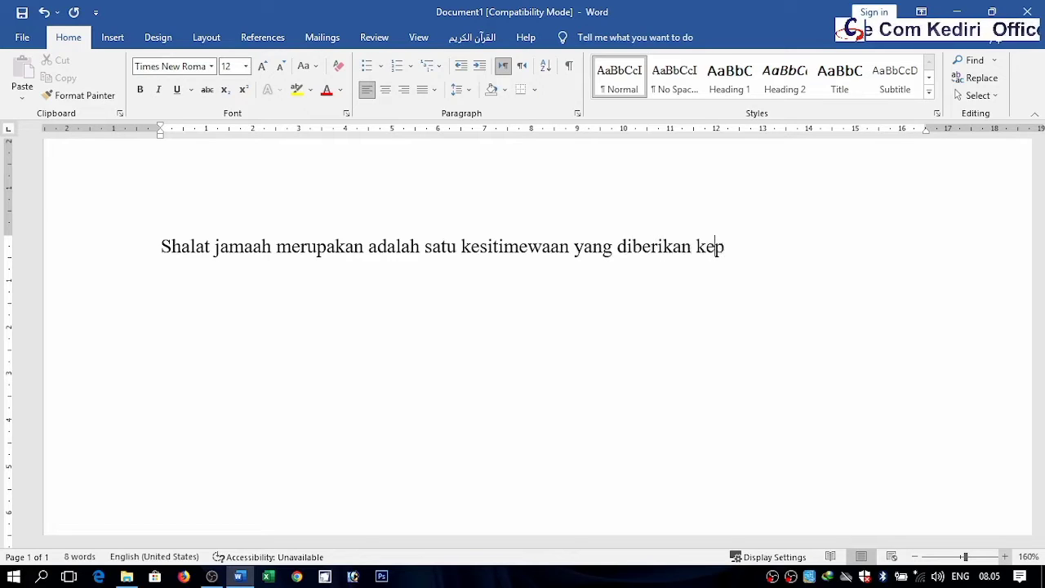
text(ada unmat )
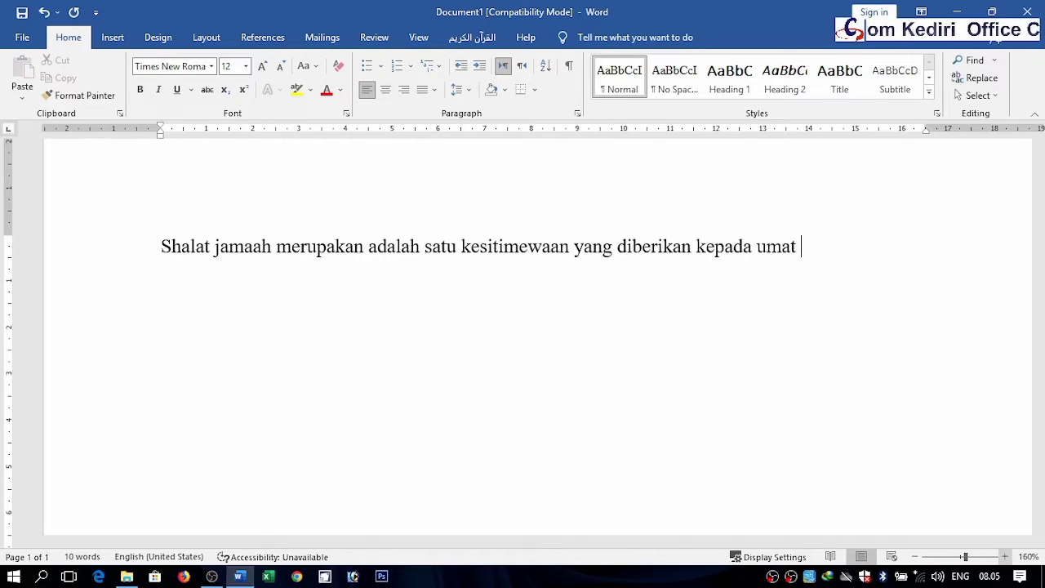
text(Nabi Mu)
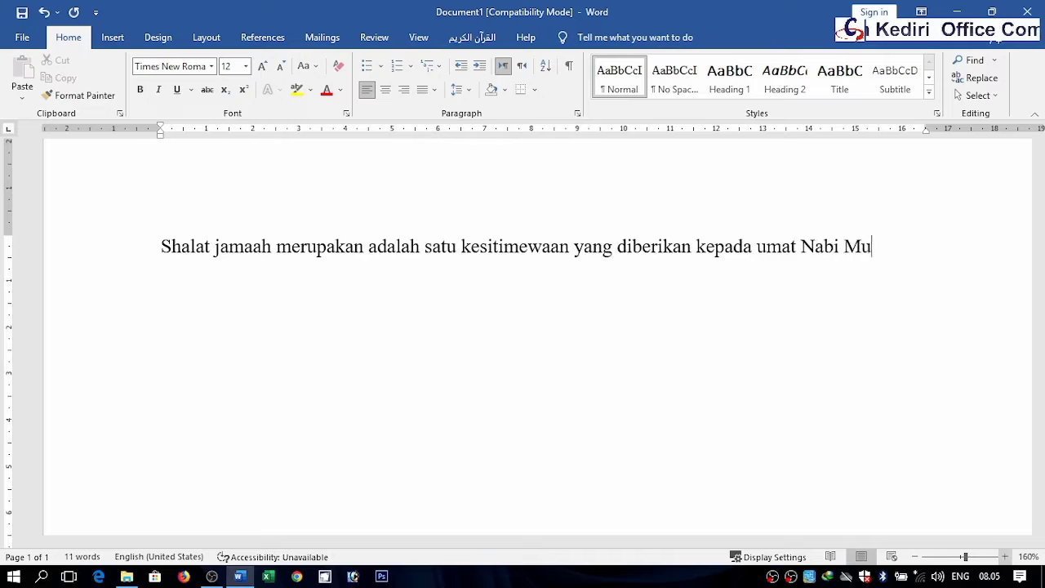
text(hammad SAW)
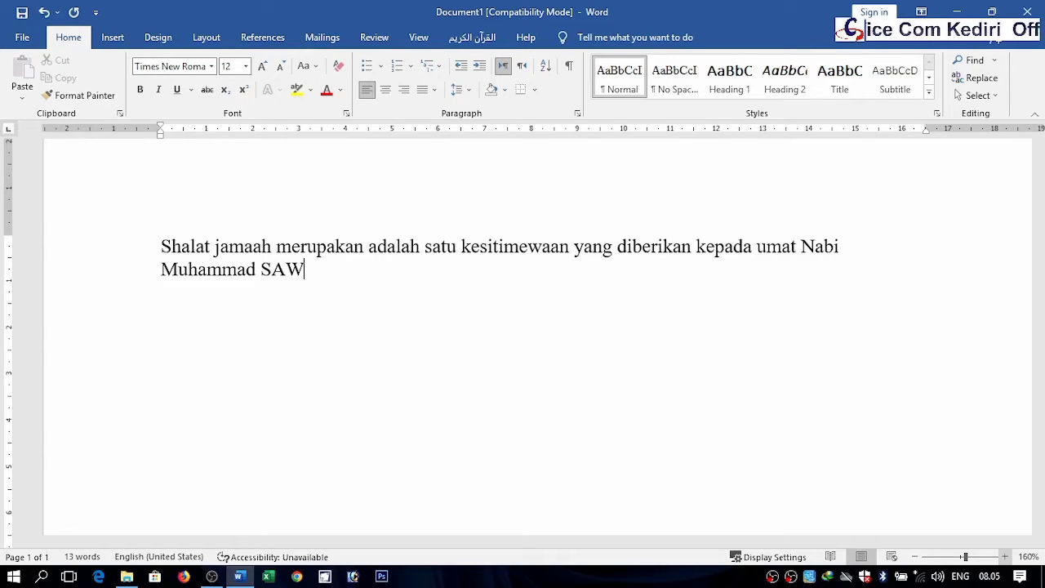
Continue with ', shalat jamaah pertama kali dikerjakan oleh Nabi Muhammad SAW, sementara sebelumnya shalat dikerjakan dengan sendiri-sendiri'.
text(, shala)
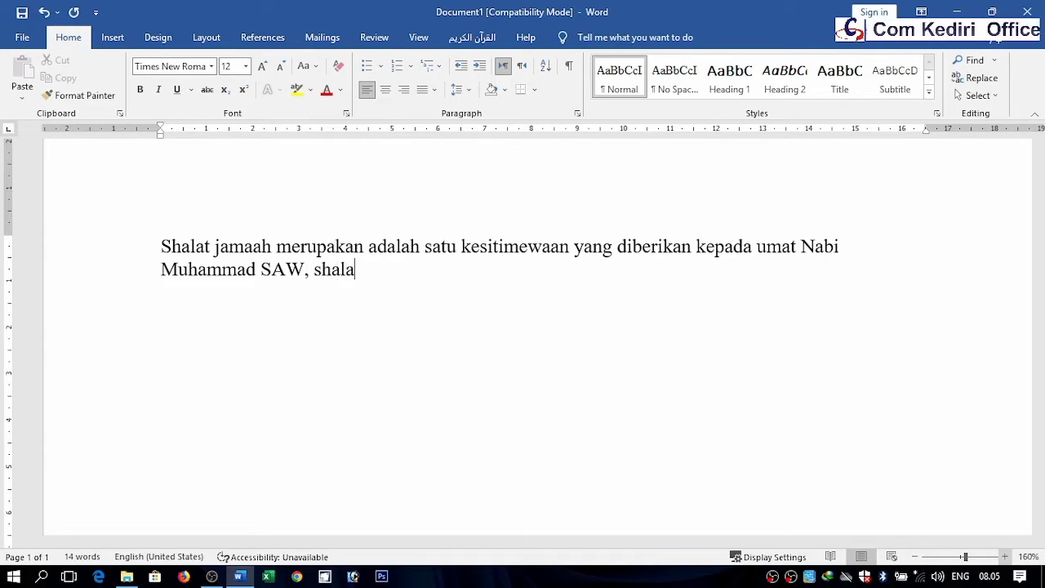
text(t )
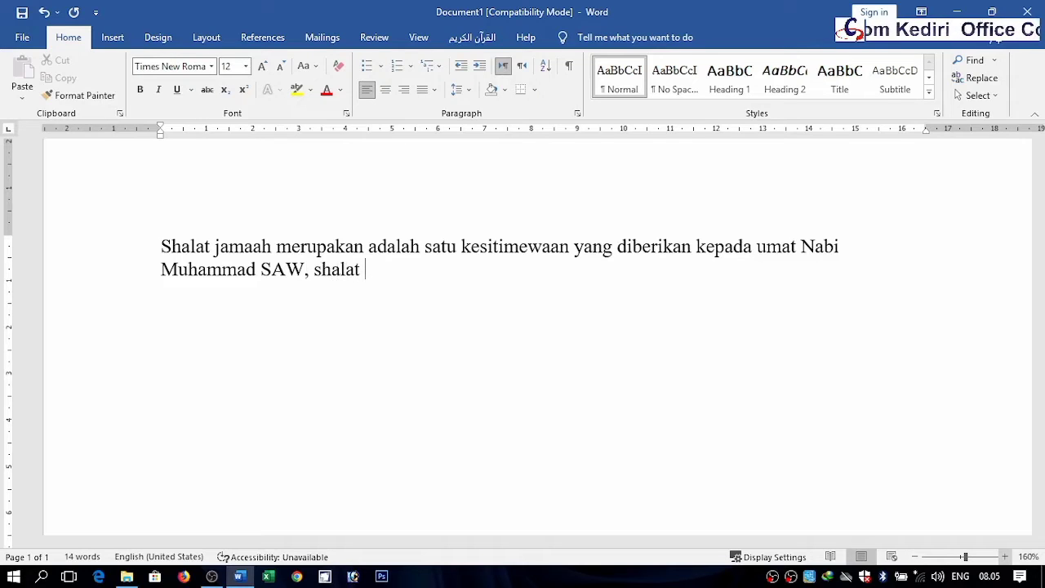
text(jamaa)
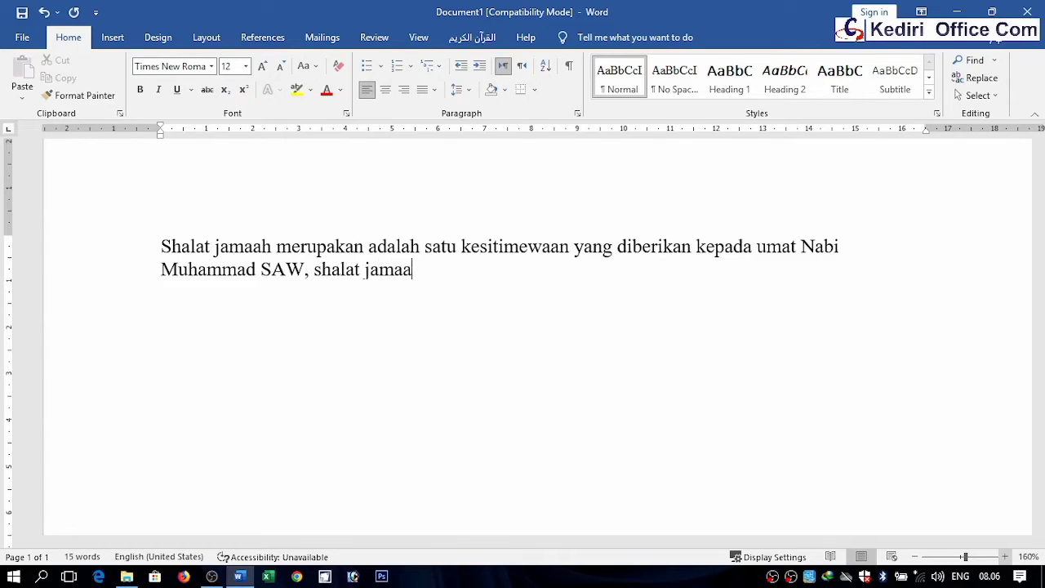
text(h pertam)
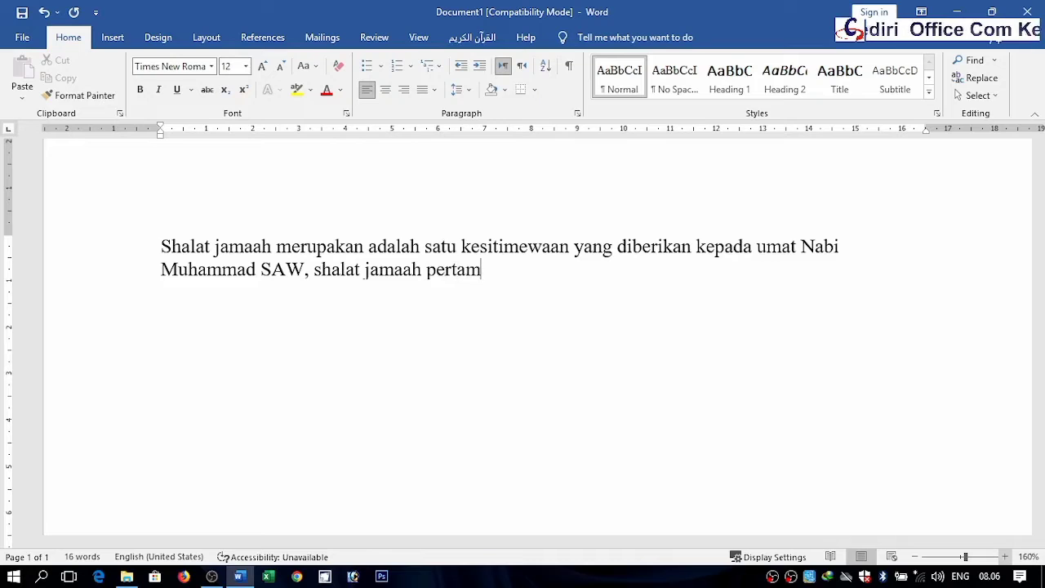
text(a kali dike)
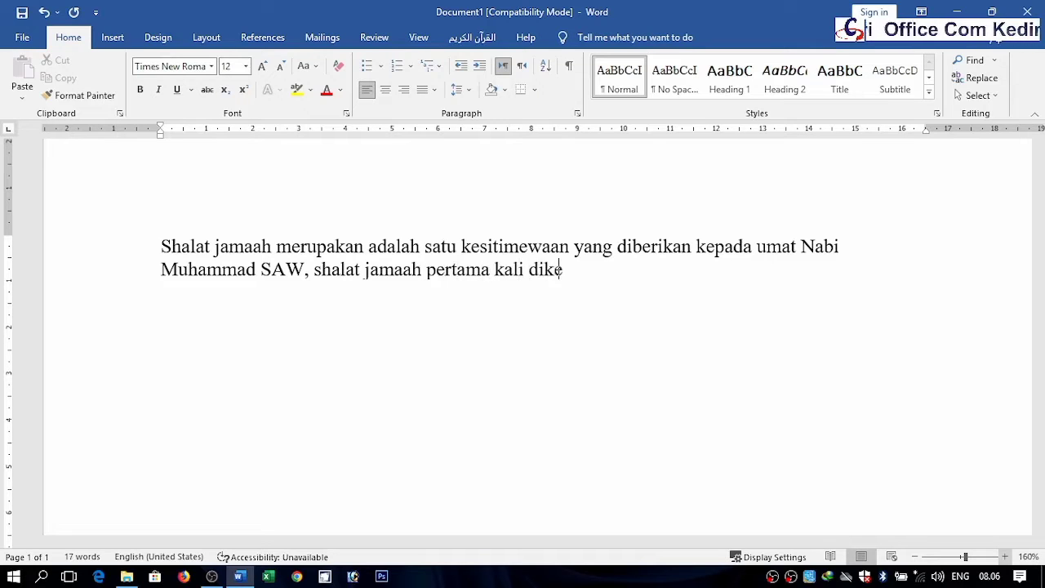
text(rjakan )
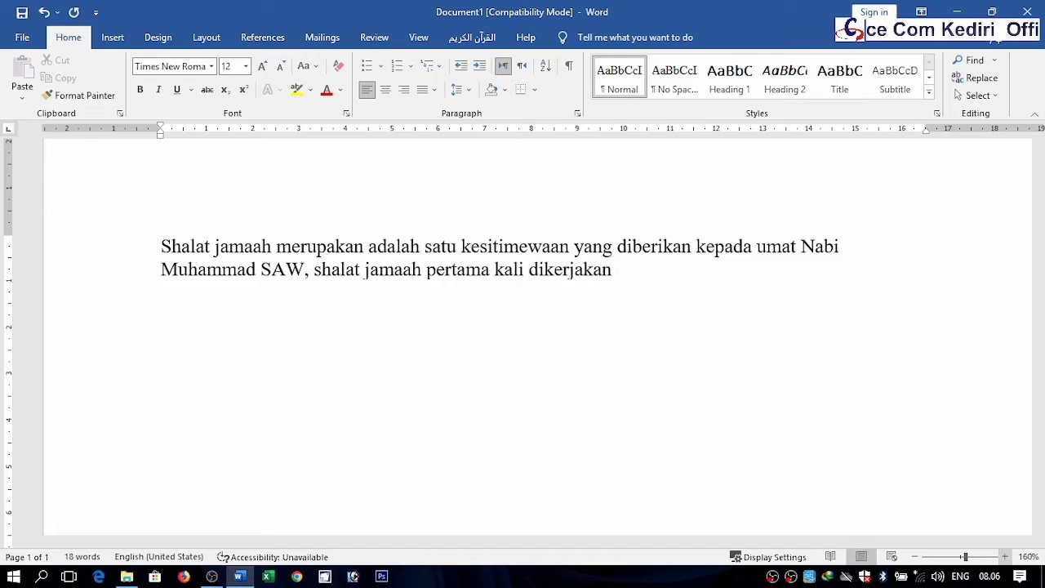
text(oleh Nabi)
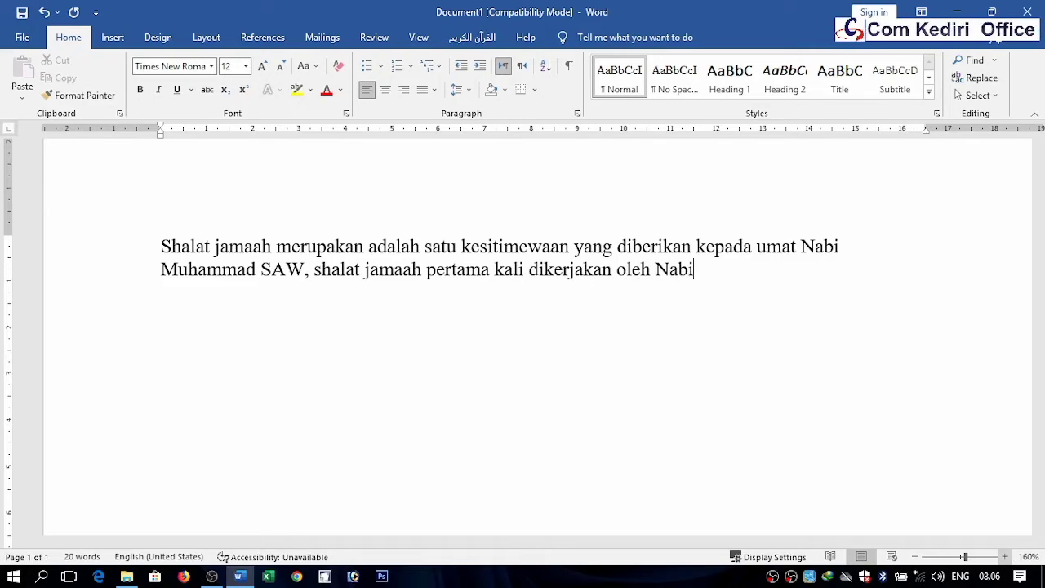
text( Muham)
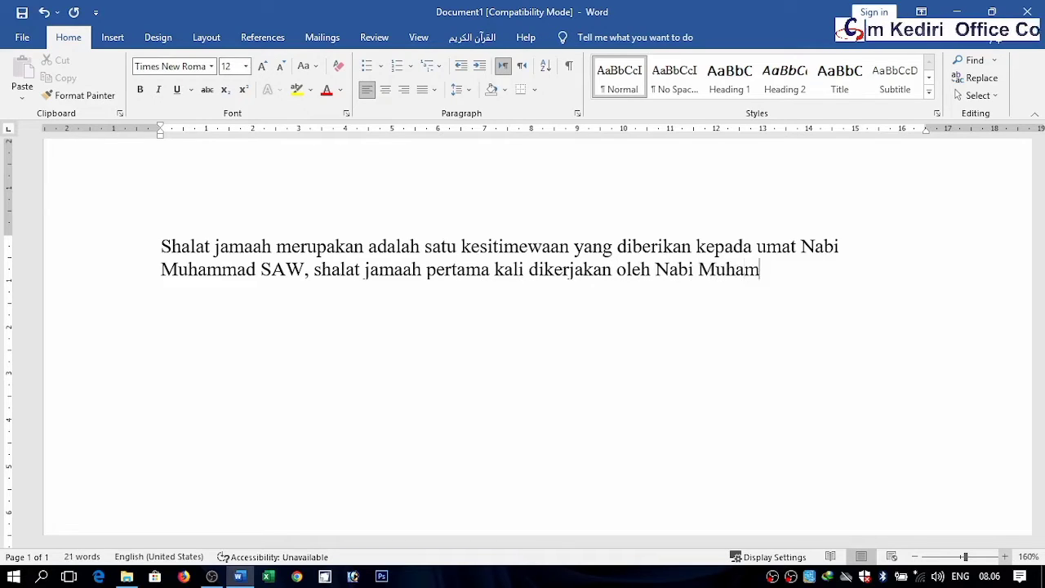
text(mad SAW)
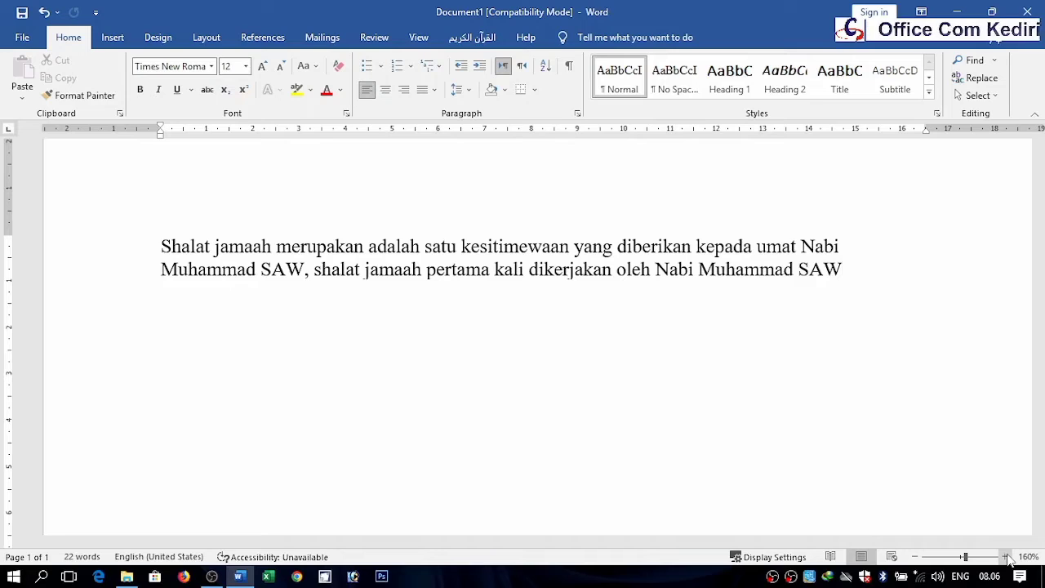
text(, sementara )
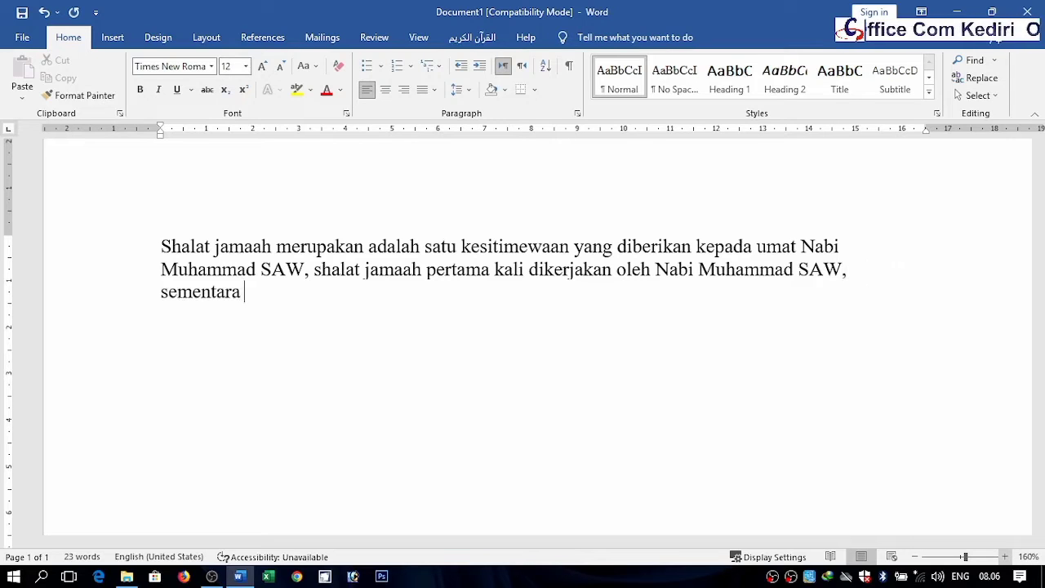
text(sebey)
key(BackSpace)
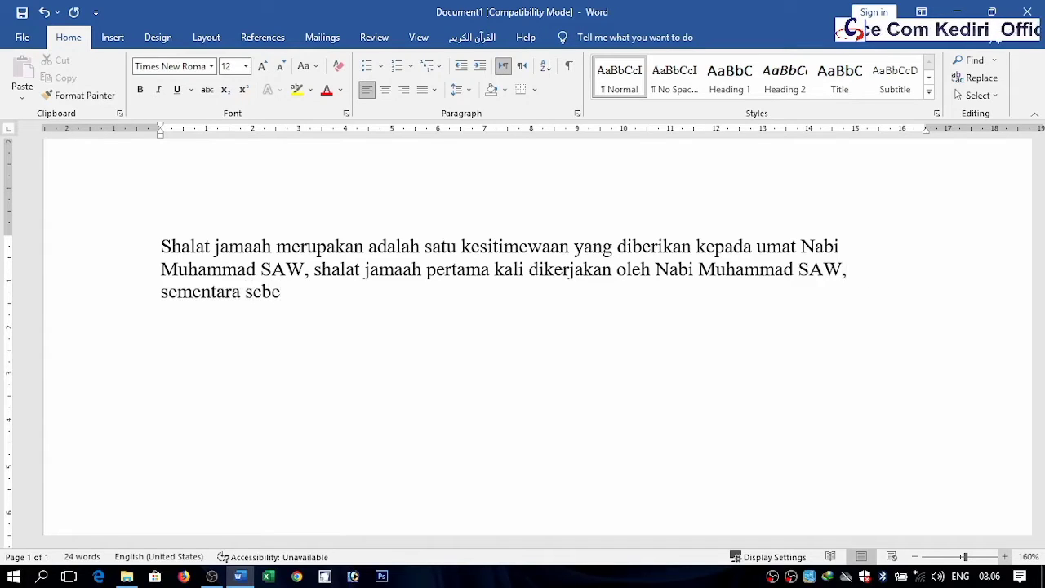
text(lumnya sh)
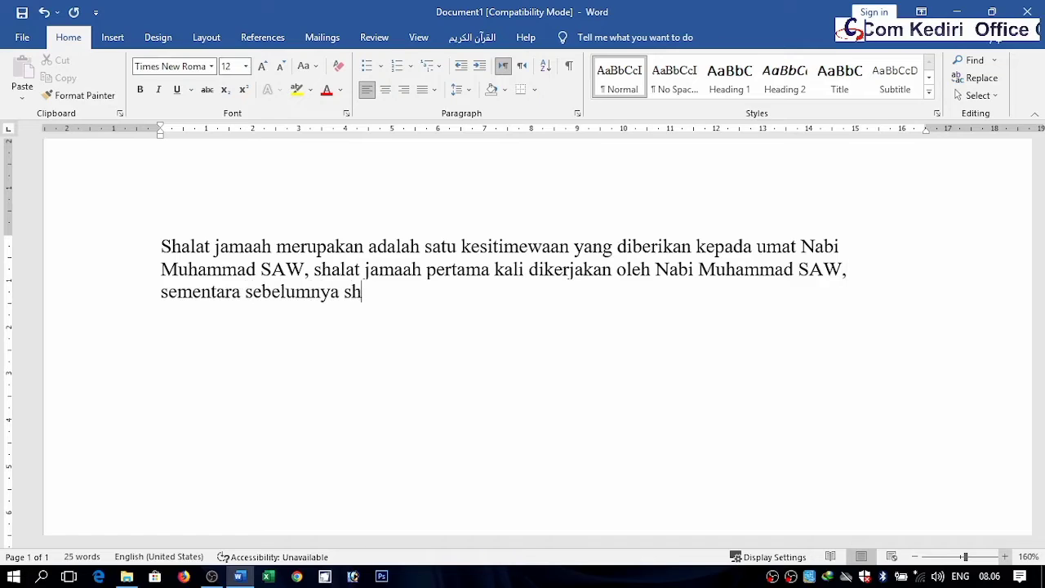
text(alat diker)
text(ja)
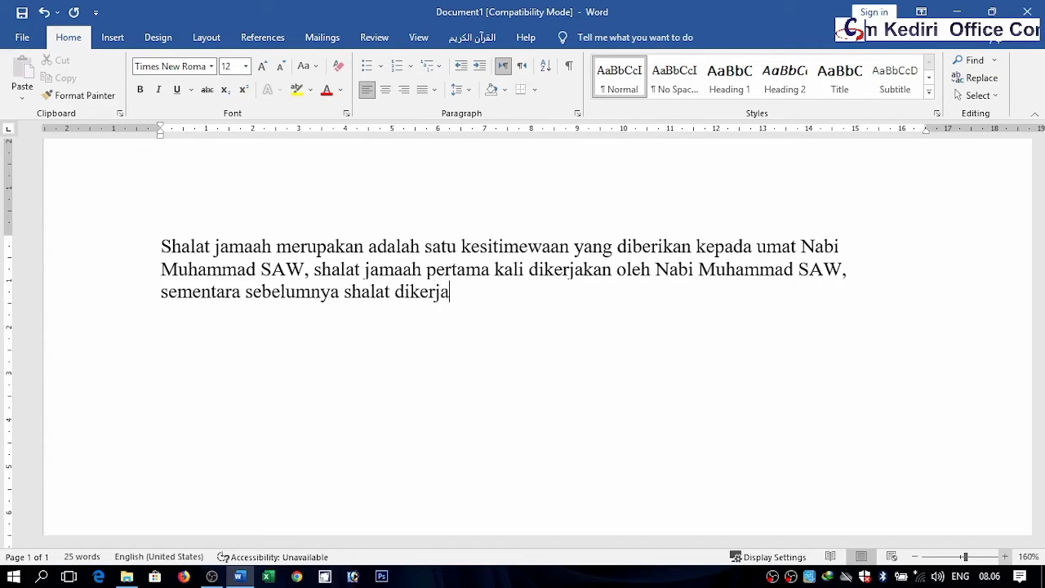
text(kan)
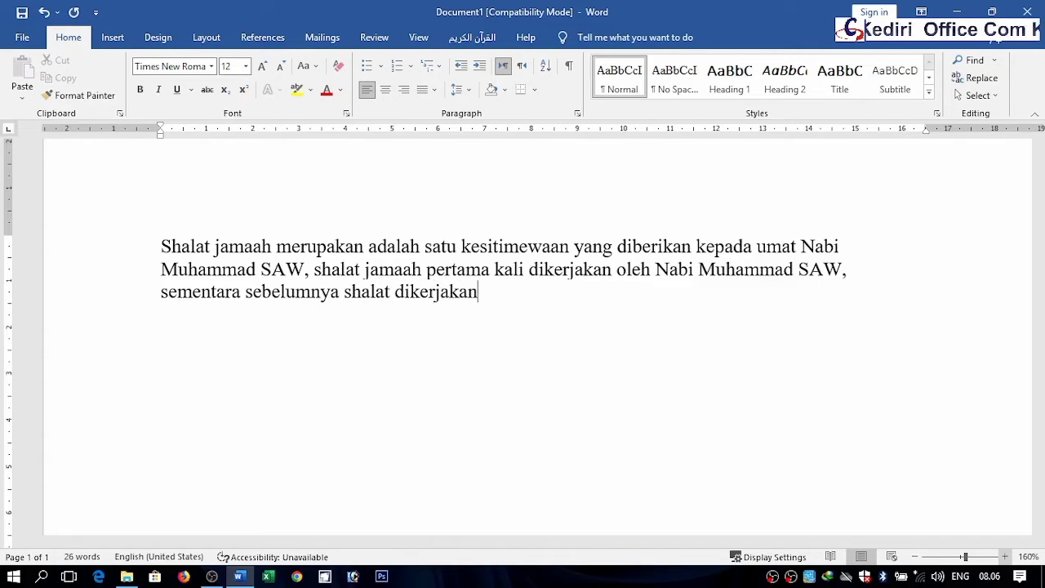
text( s)
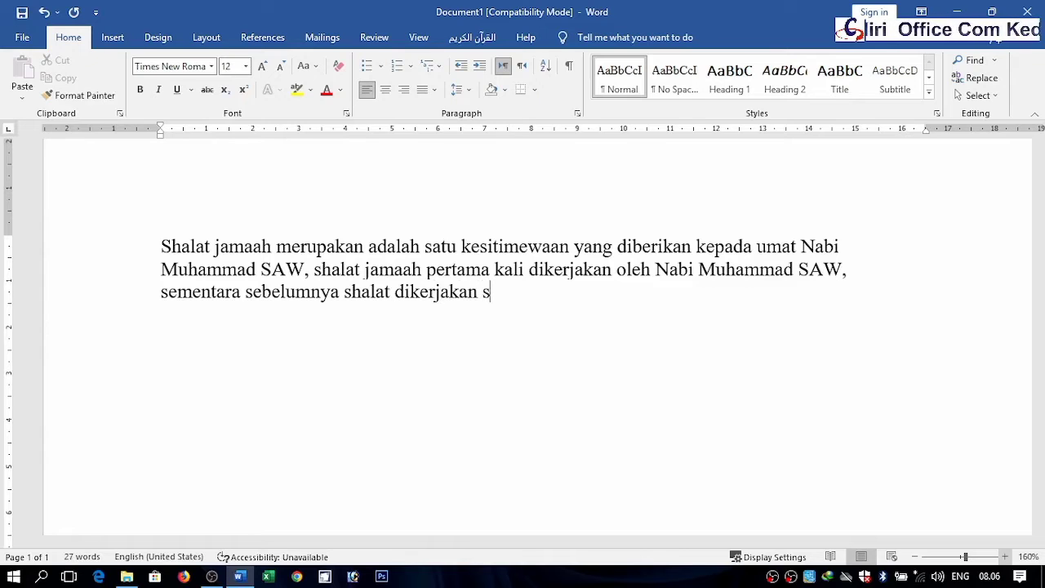
key(BackSpace)
text(dena)
key(BackSpace)
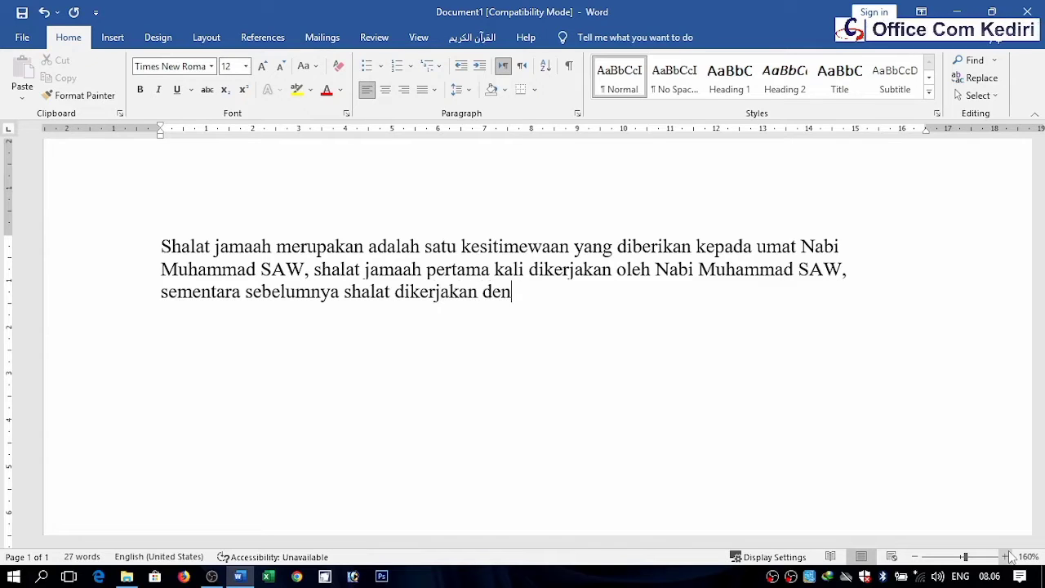
text(gan sendir)
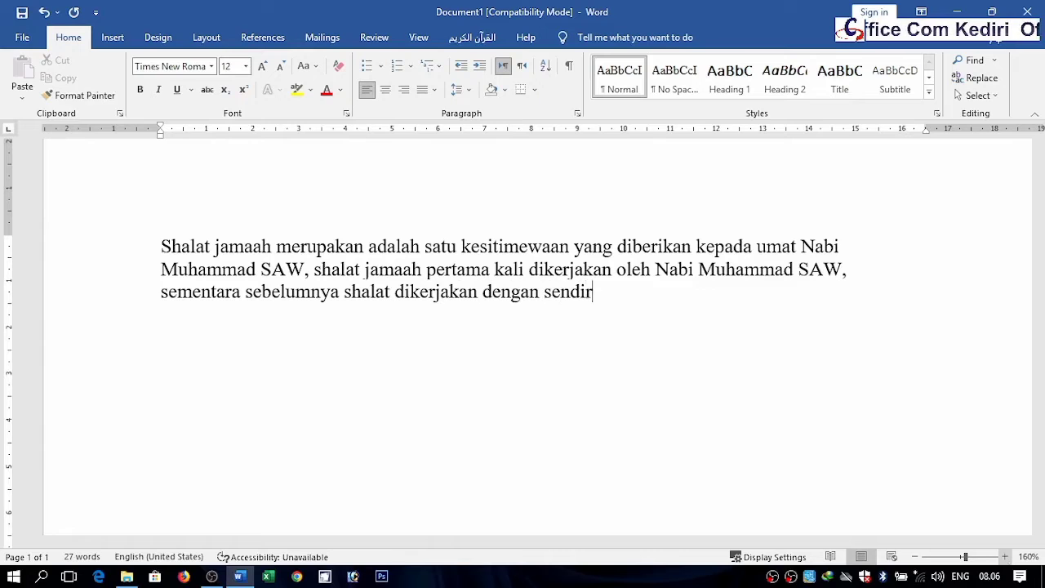
text(i-sendiri.)
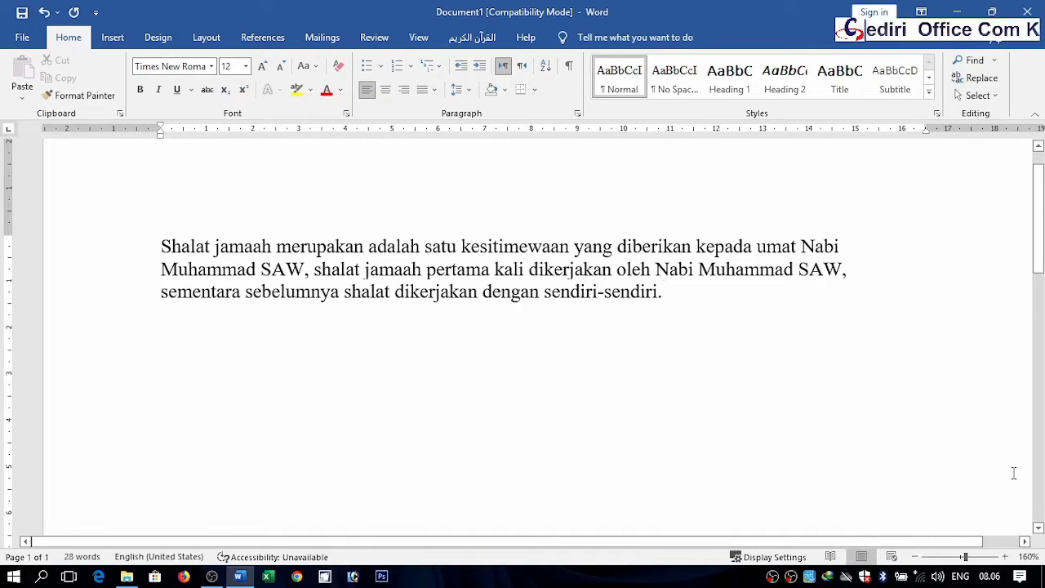
Zoom the document view from 160% to 180%.
click(1006, 561)
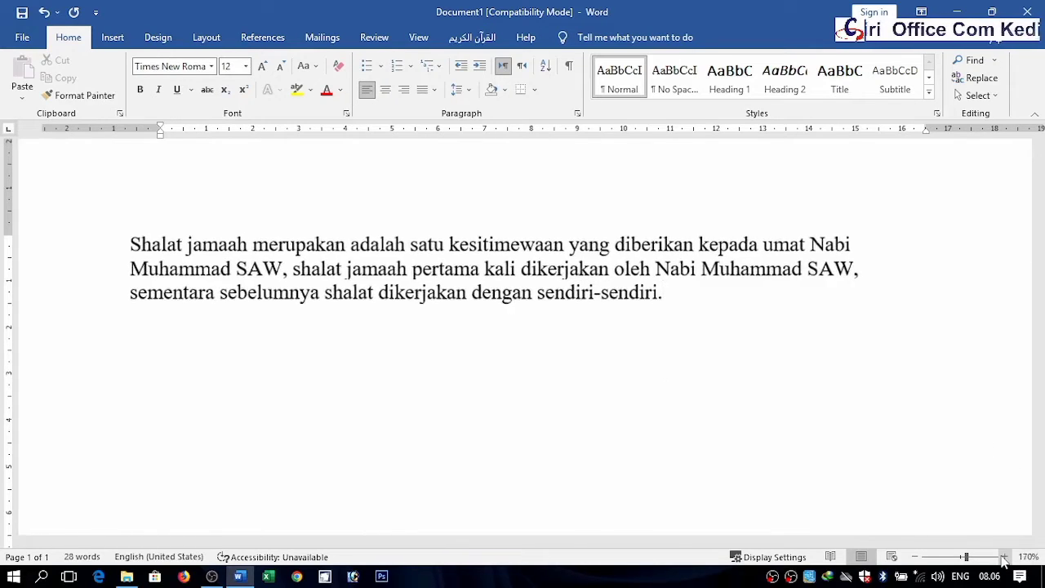
click(1006, 562)
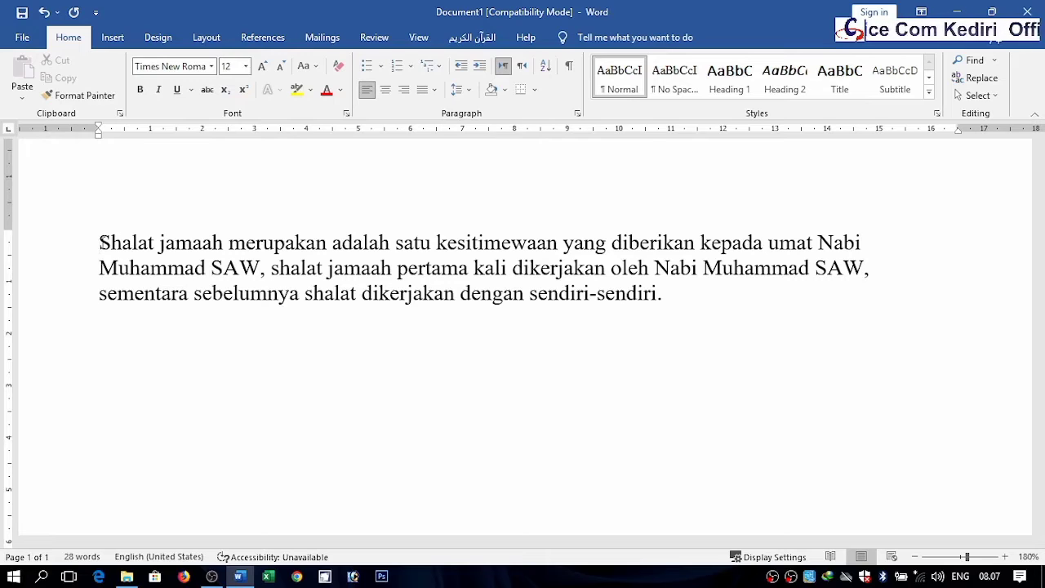
Color the opening phrase 'Shalat jamaah' standard Red.
key(shift+Right)
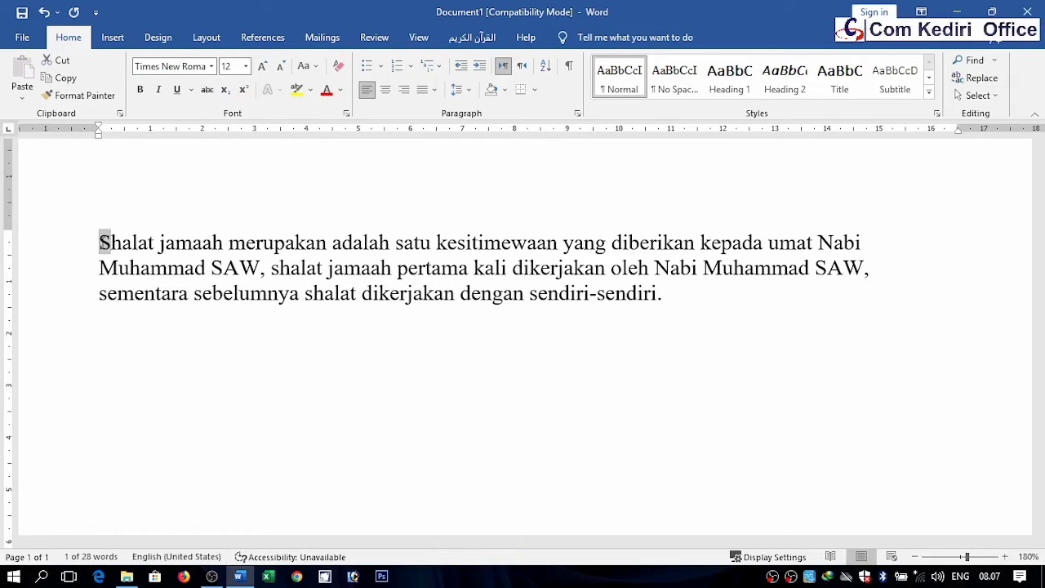
key(shift+Right)
key(shift+Right)
key(shift+Right)
key(shift+Right)
key(shift+Right)
key(shift+Right)
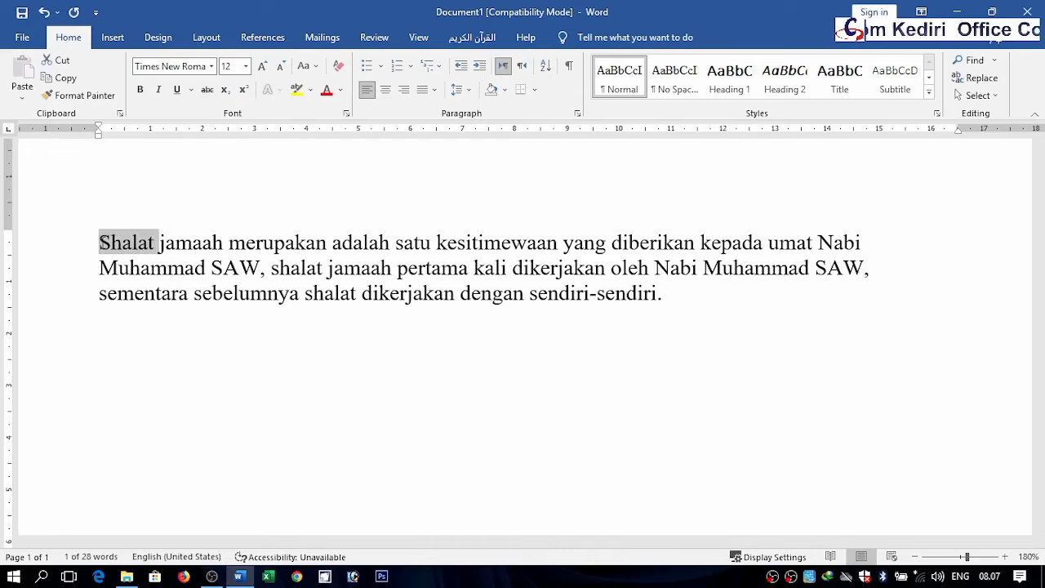
key(shift+Right)
key(shift+Right)
key(shift+Right)
key(shift+Right)
key(shift+Right)
key(shift+Right)
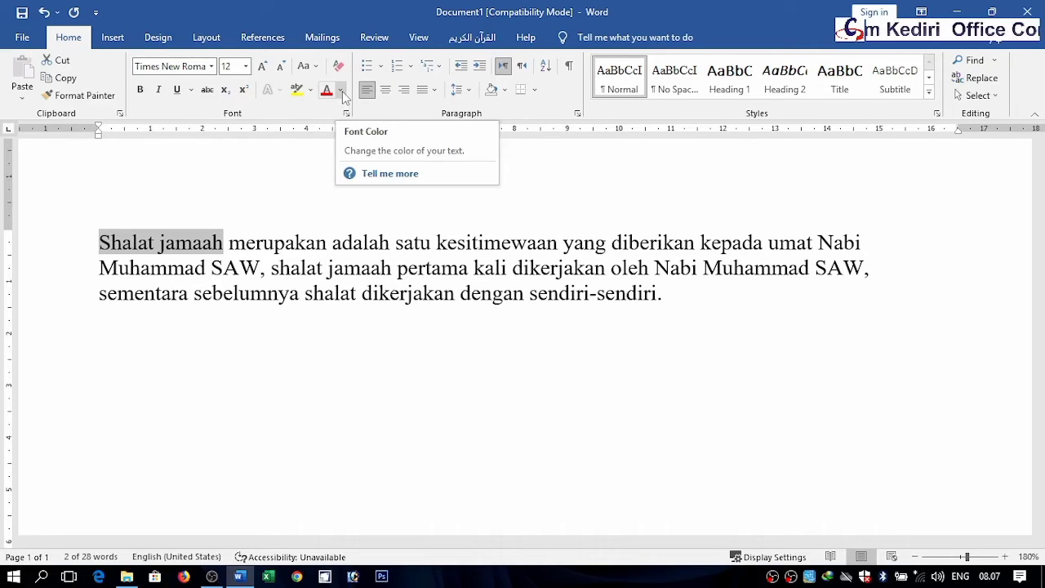
click(342, 91)
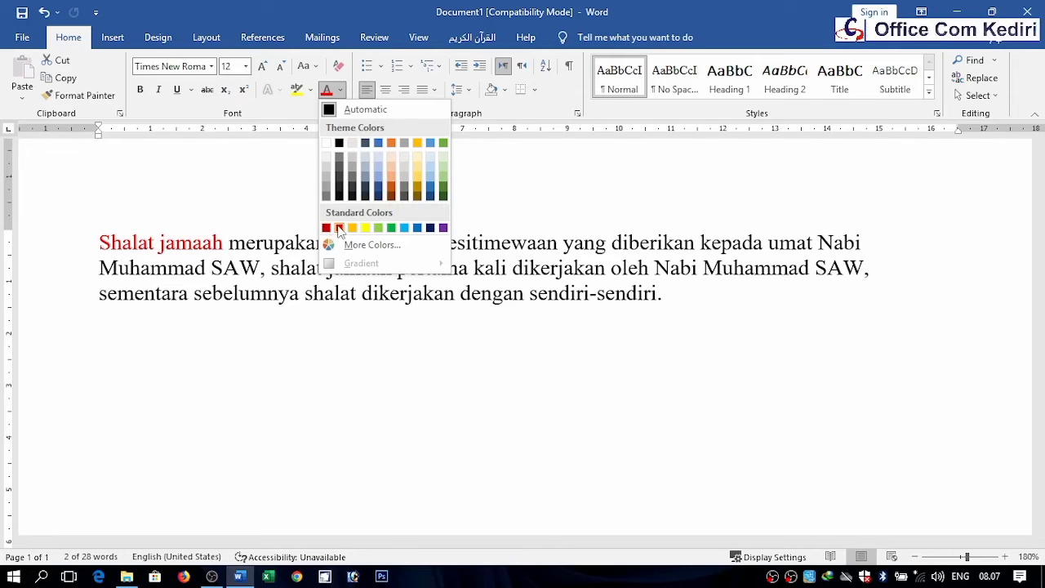
click(339, 228)
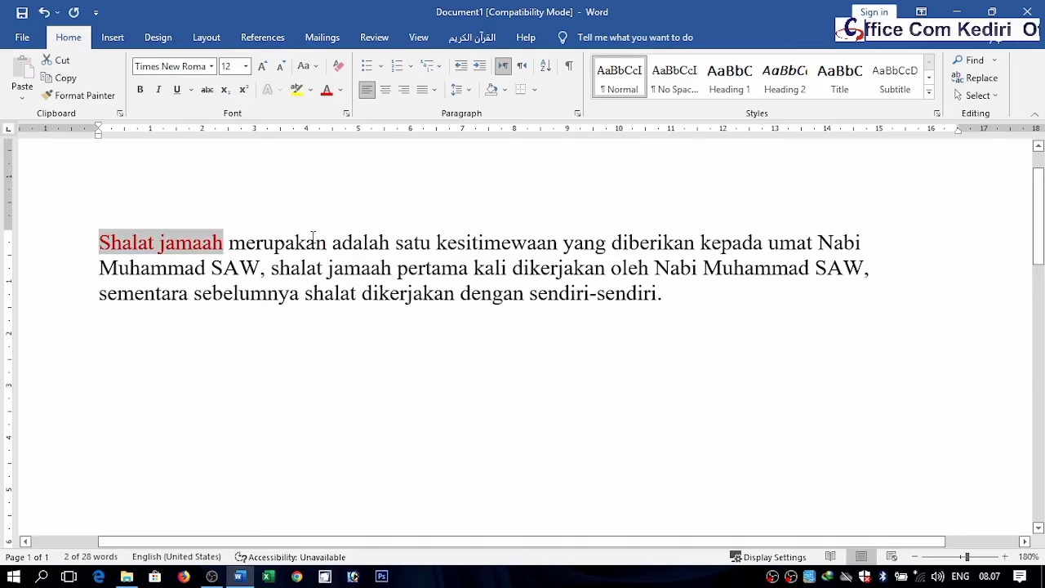
click(313, 240)
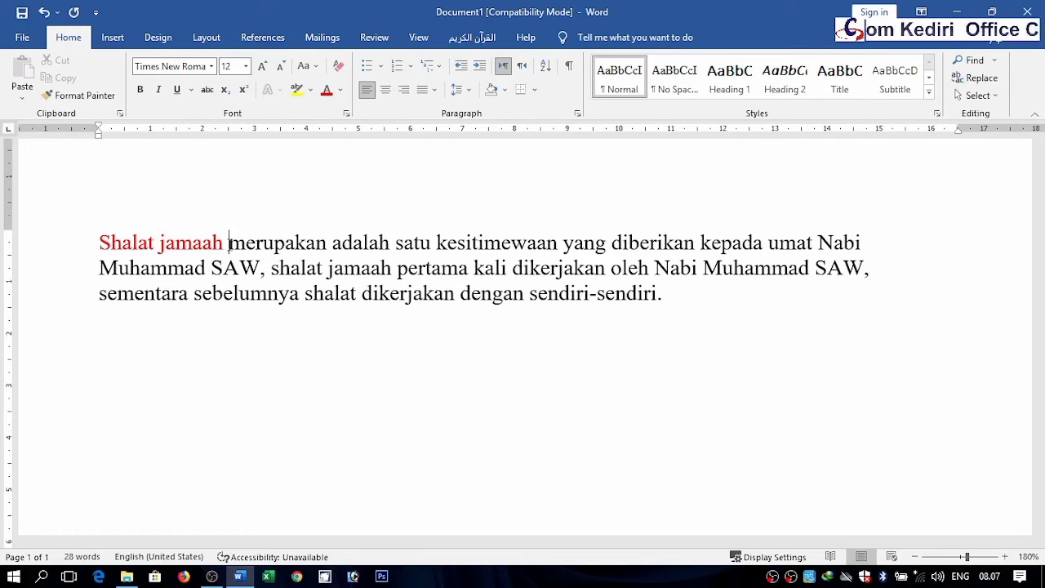
Color the text from 'merupakan' through 'Nabi Muhammad SAW' green.
key(shift+Right)
key(shift+Right)
key(shift+Right)
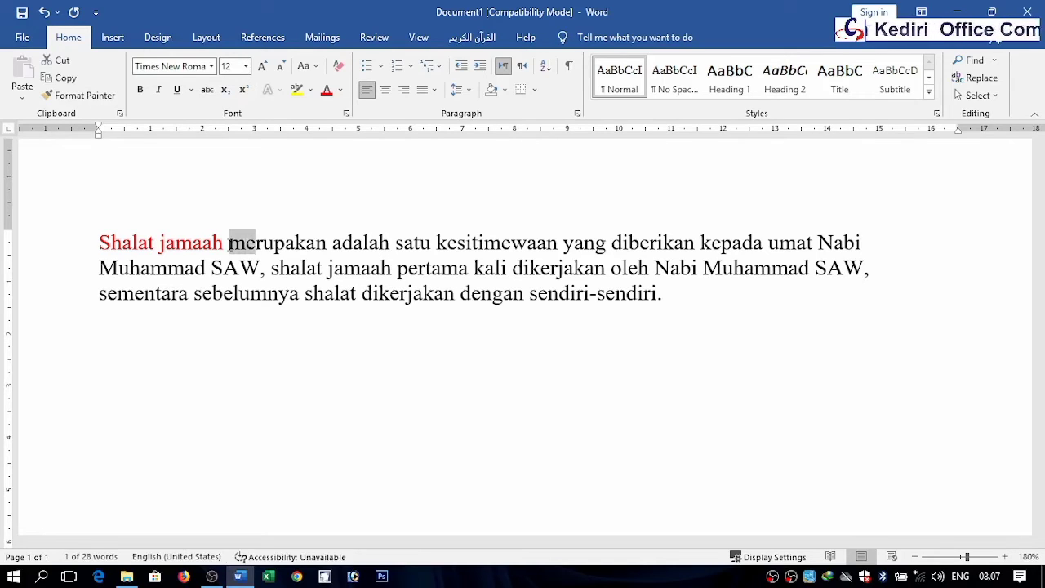
key(shift+Right)
key(shift+Right)
key(shift+Right)
key(shift+Right)
key(shift+Right)
key(shift+Right)
key(shift+Right)
key(shift+Right)
key(shift+Right)
key(shift+Right)
key(shift+Right)
key(shift+Right)
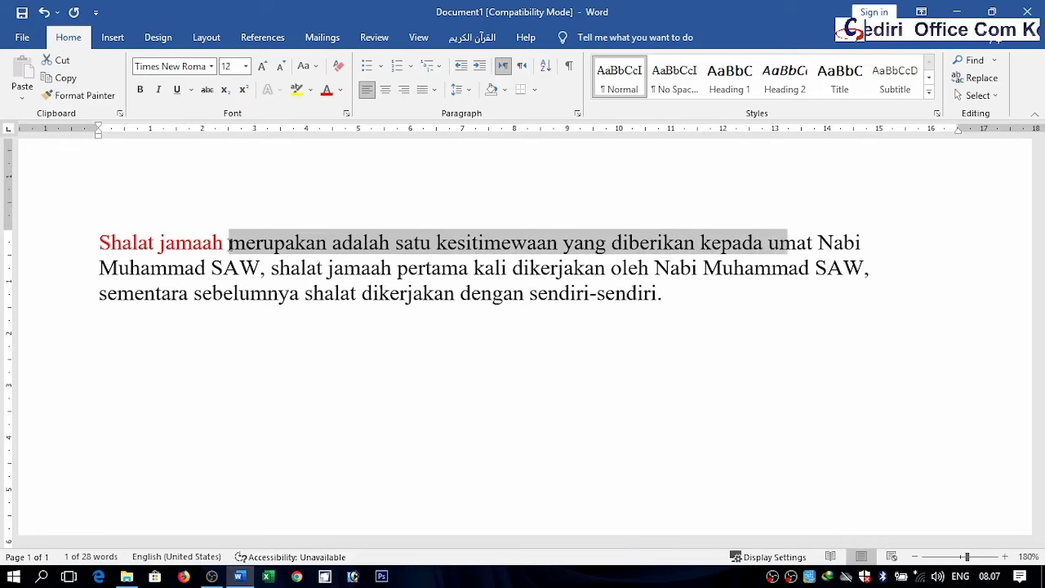
key(shift+Right)
key(shift+Right)
key(shift+Right)
key(shift+Down)
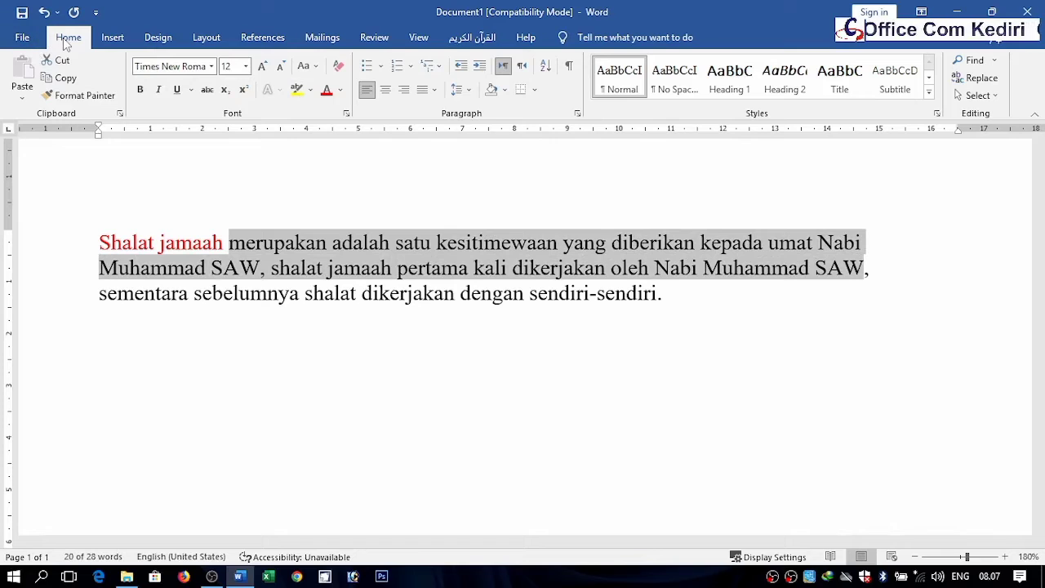
click(341, 90)
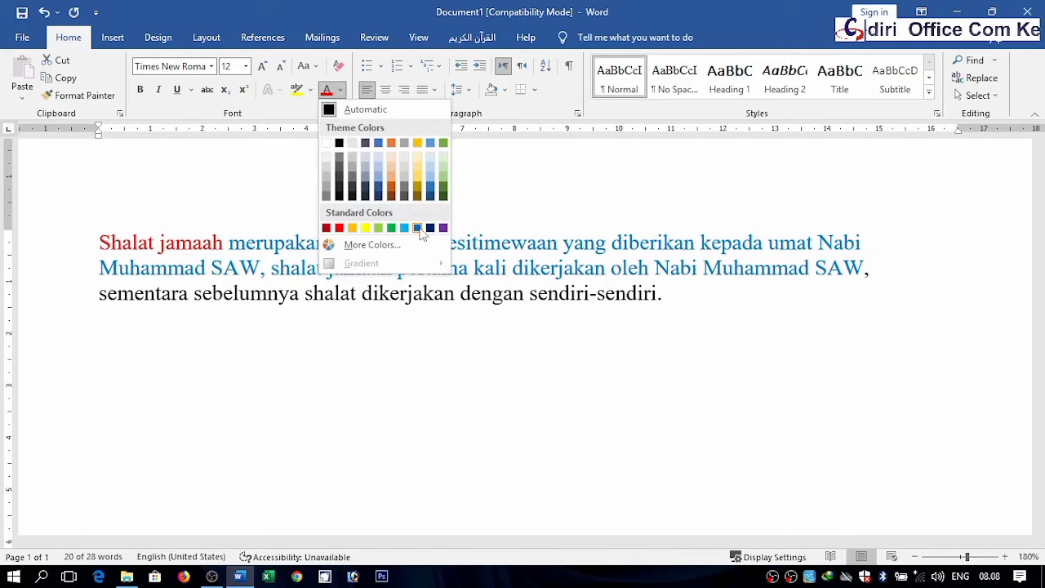
click(392, 228)
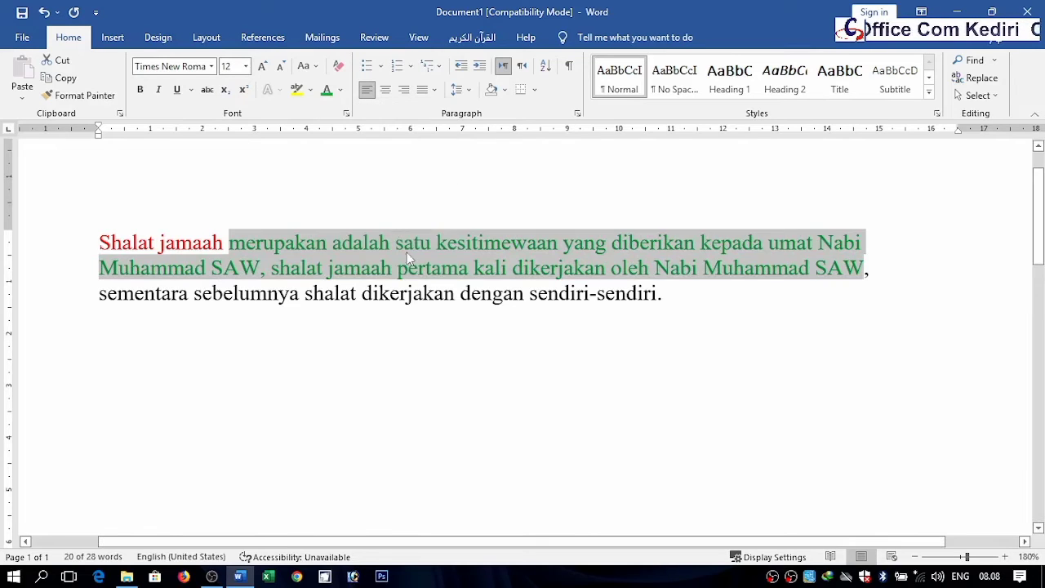
click(424, 287)
Add an empty line after 'sendiri-sendiri.', zooming out to 120% and back in to 140%.
click(676, 296)
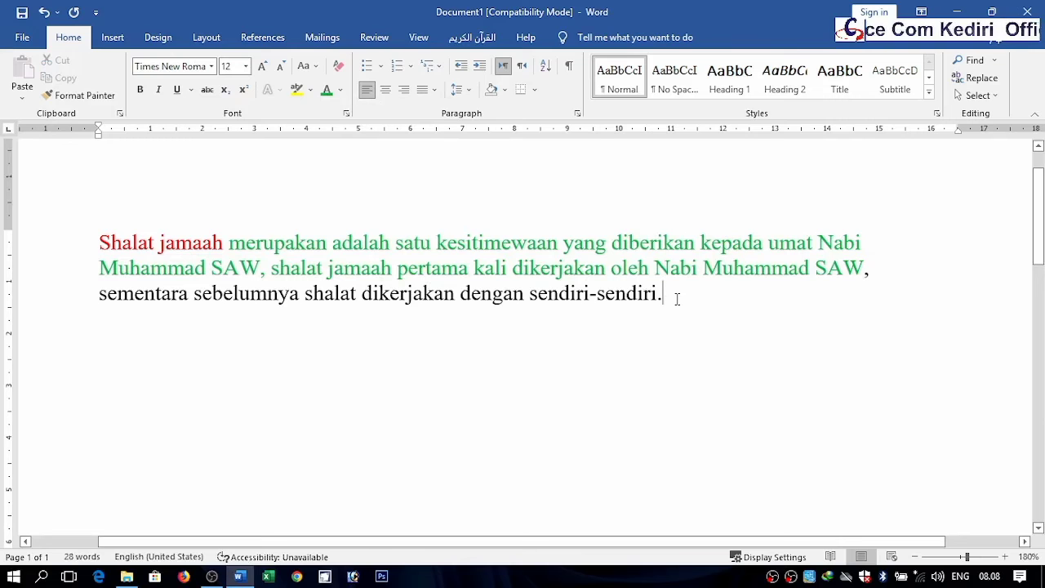
drag(1037, 211, 1031, 197)
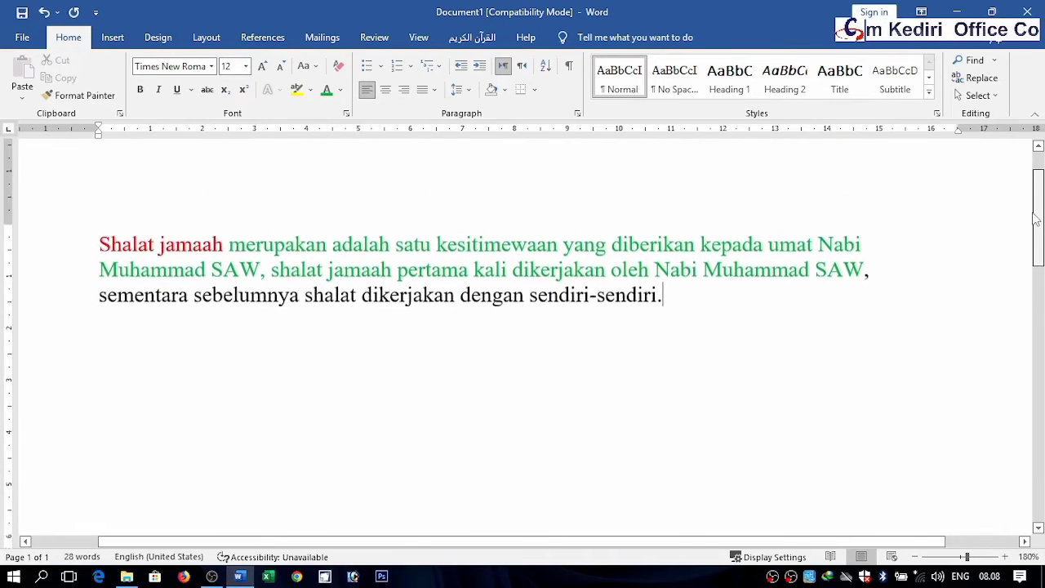
drag(1031, 196, 730, 259)
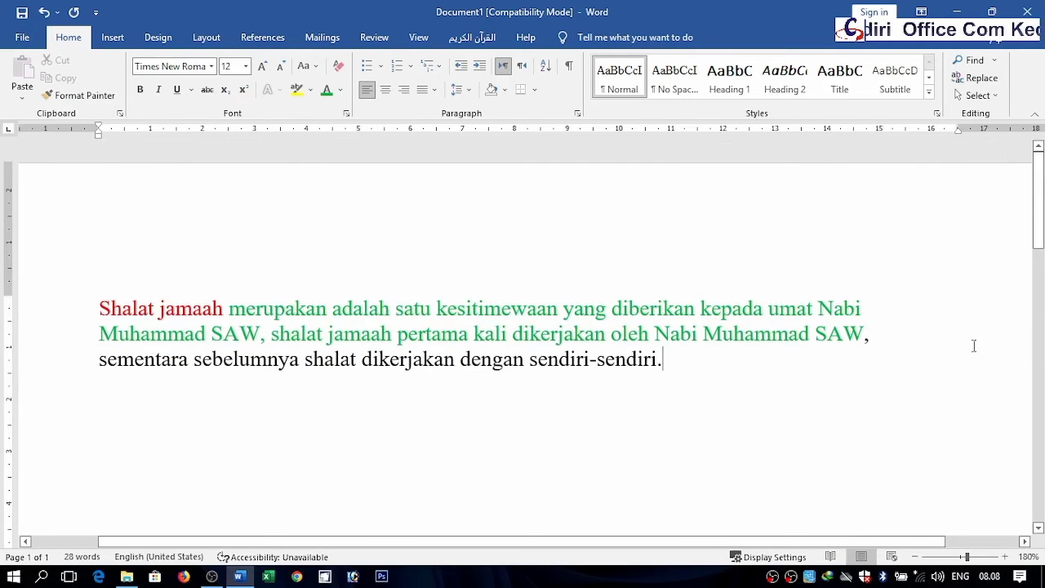
click(914, 556)
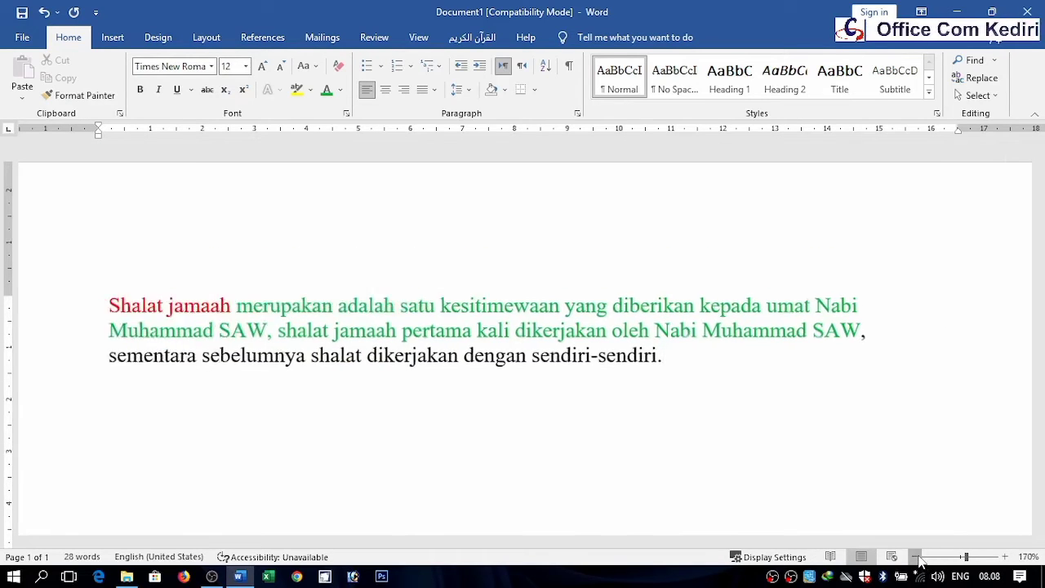
click(915, 556)
click(915, 557)
click(915, 557)
click(915, 557)
click(915, 556)
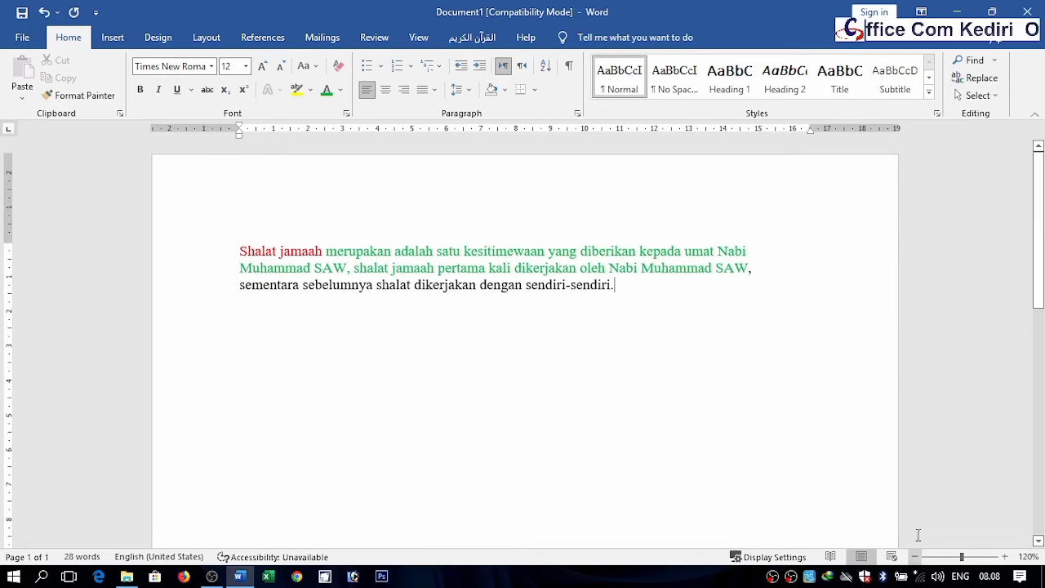
scroll(1040, 227, down, 3)
scroll(1040, 227, up, 3)
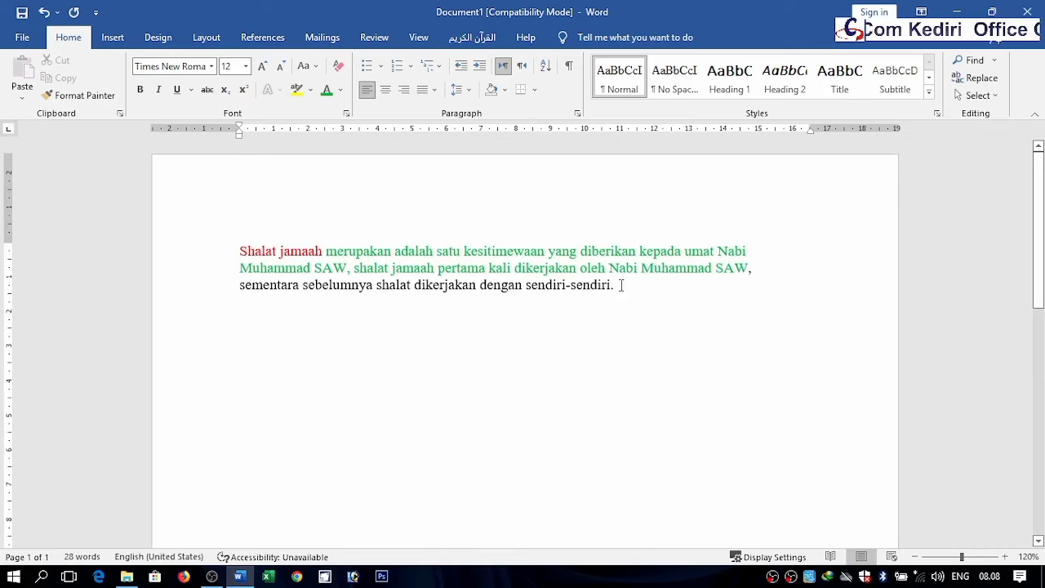
key(Return)
key(Return)
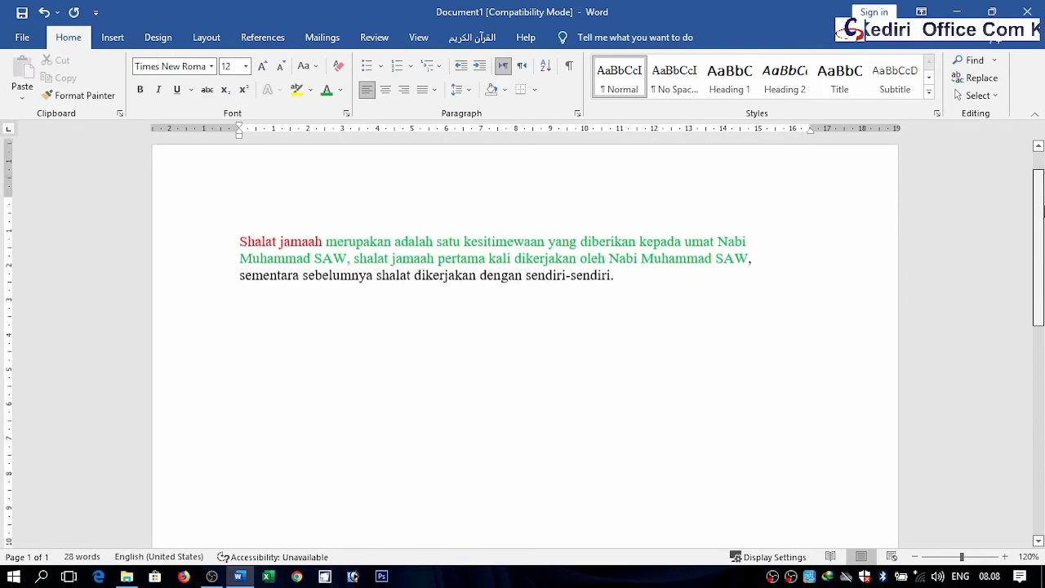
click(1004, 556)
click(1003, 555)
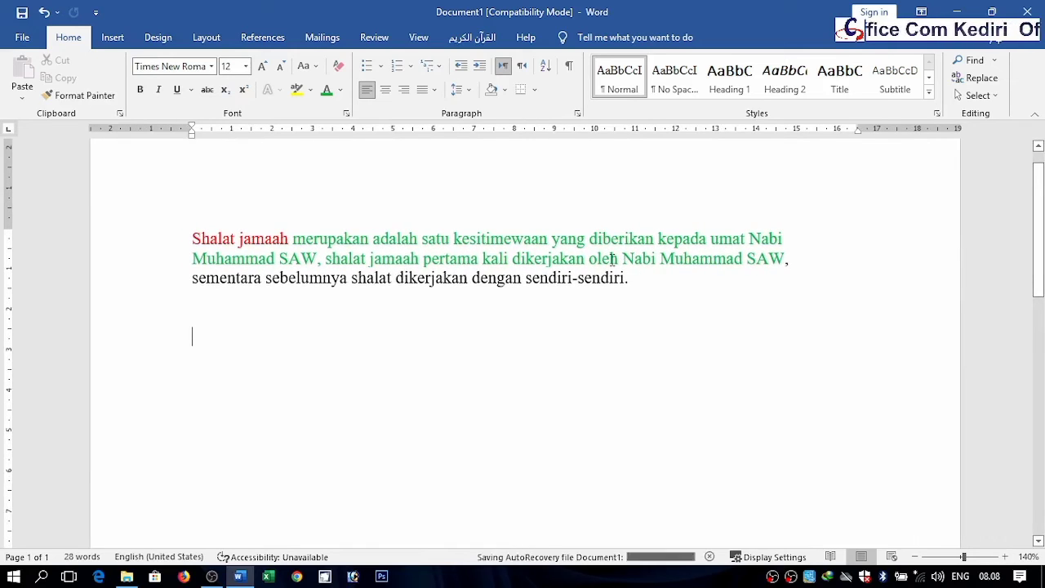
Recolor 'oleh Nabi Muhammad SAW' onward purple, 'SAW, shalat jamaah pertama' orange, 'satu kesitimewaan yang' black.
drag(612, 259, 660, 302)
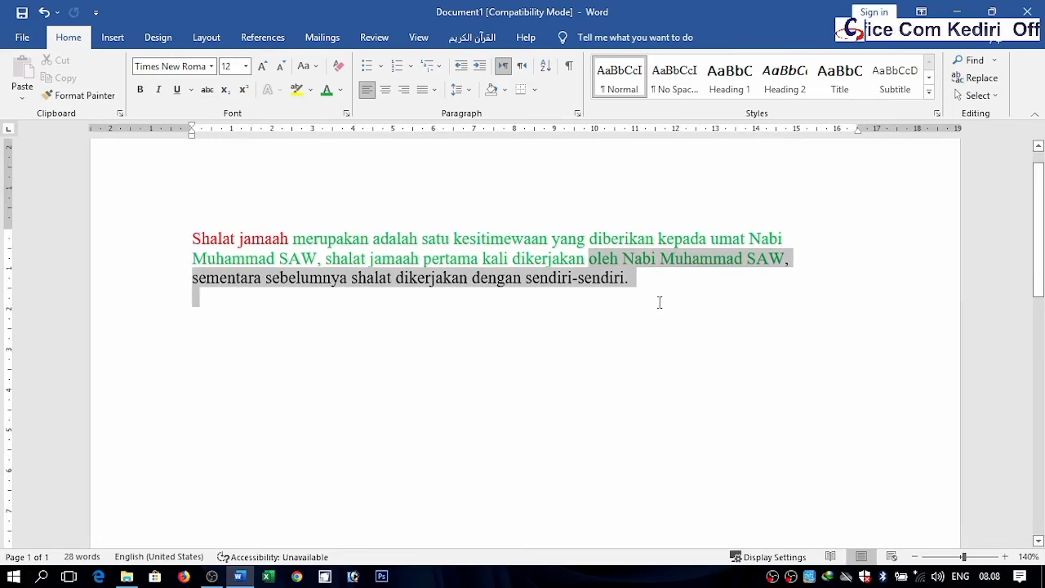
click(341, 90)
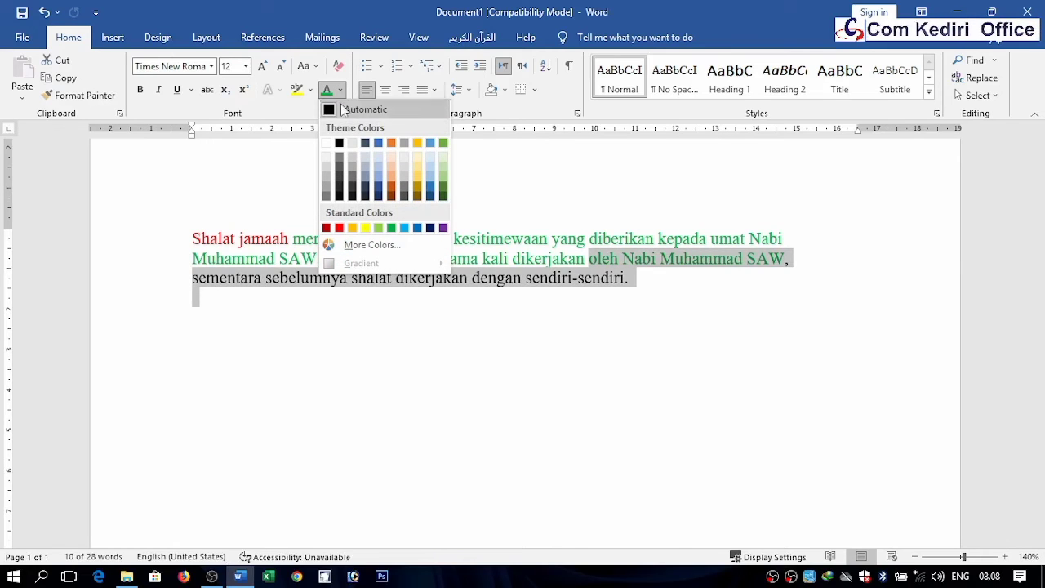
click(443, 228)
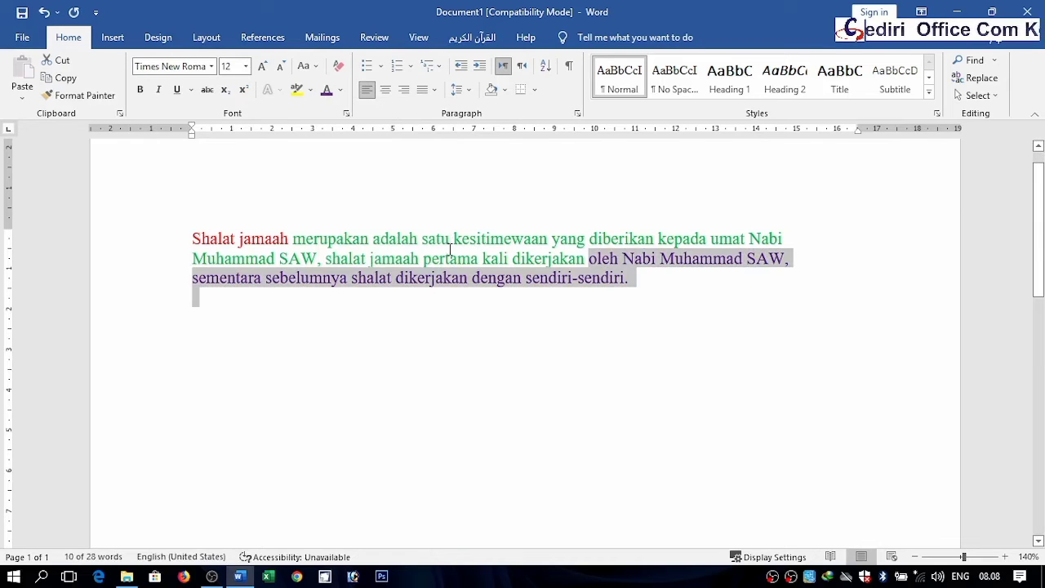
drag(467, 260, 280, 258)
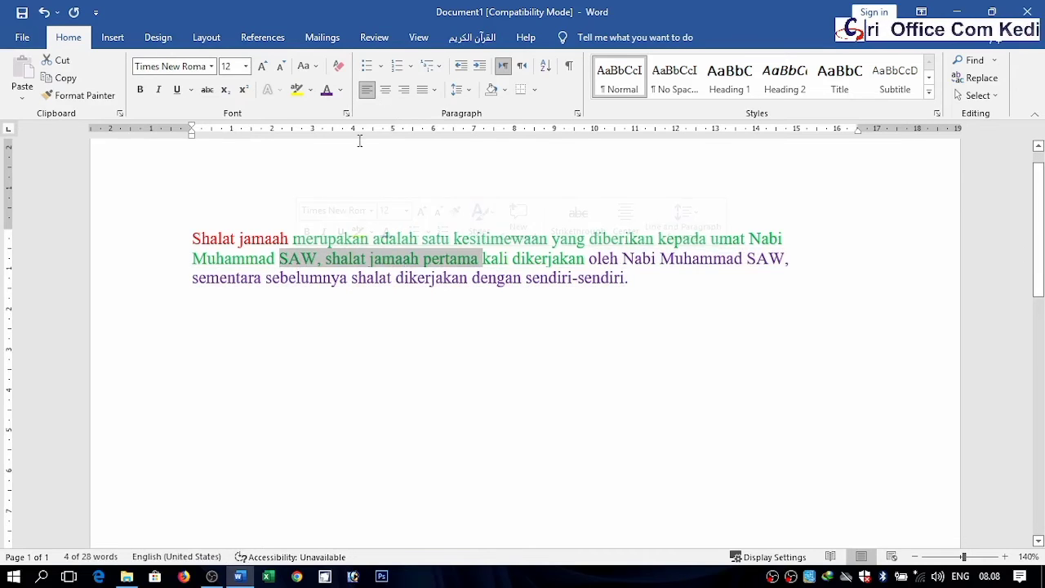
click(342, 91)
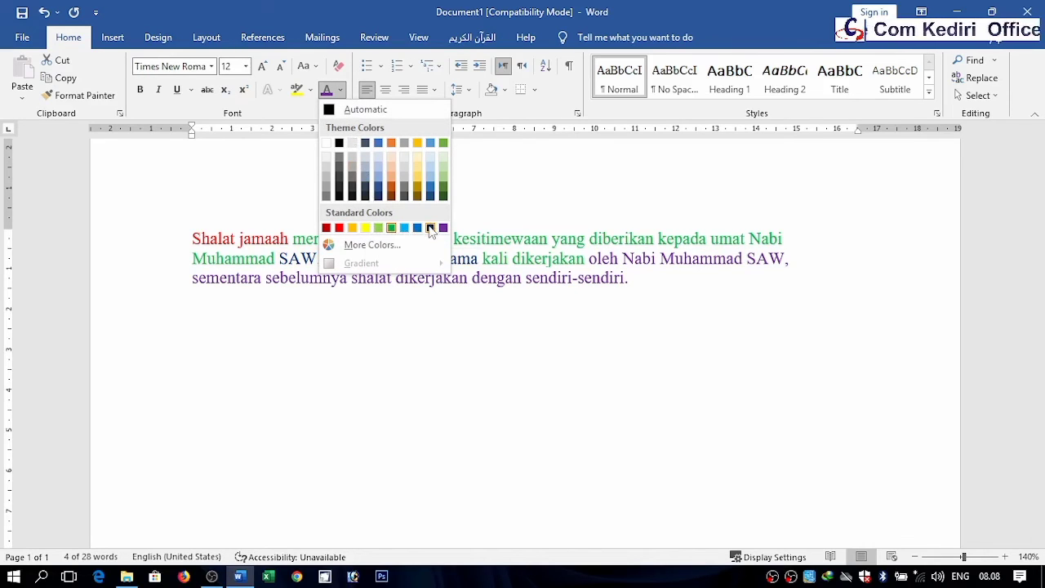
click(351, 228)
drag(444, 238, 587, 238)
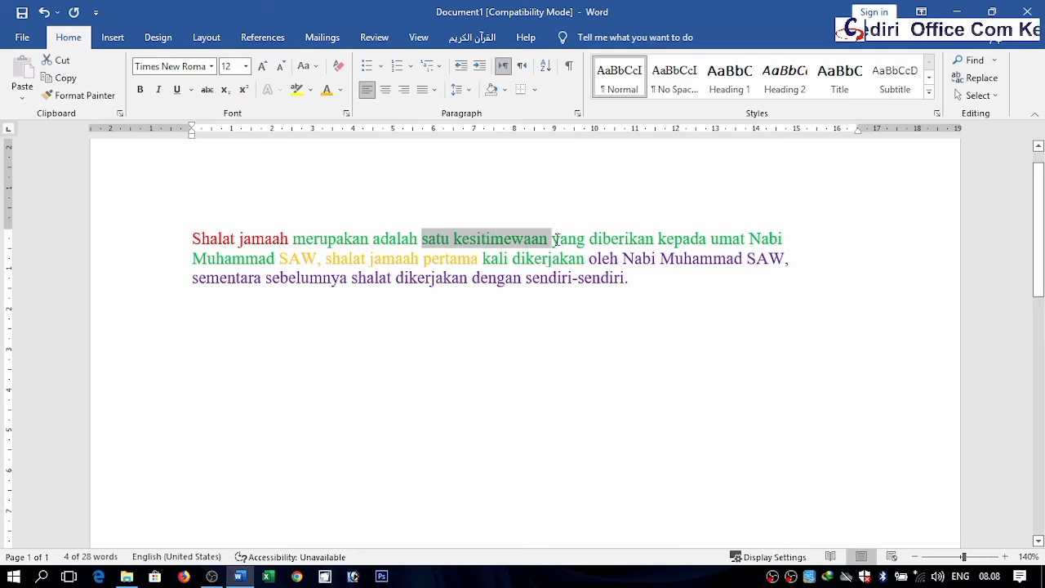
click(343, 92)
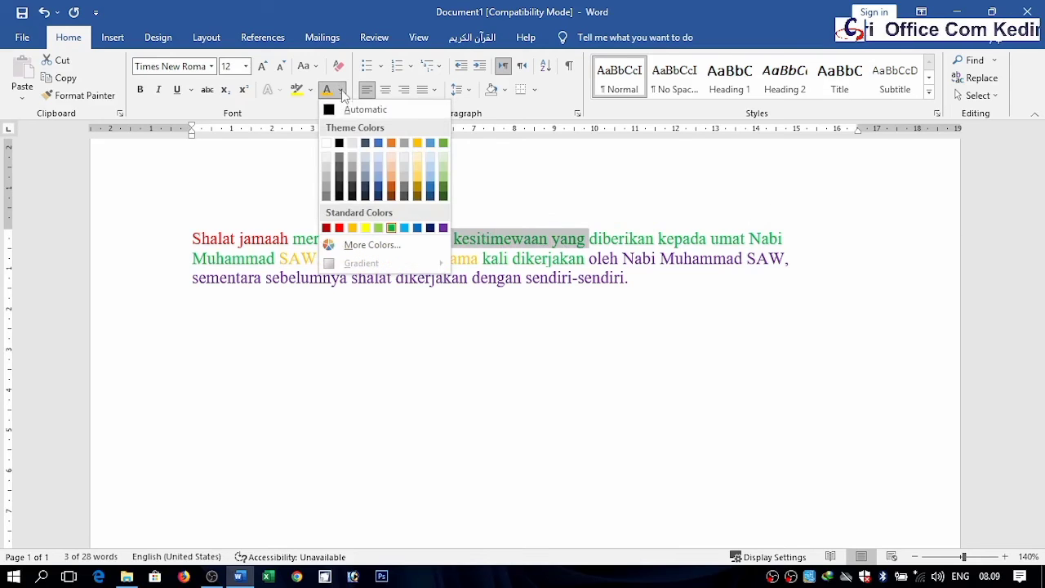
click(341, 143)
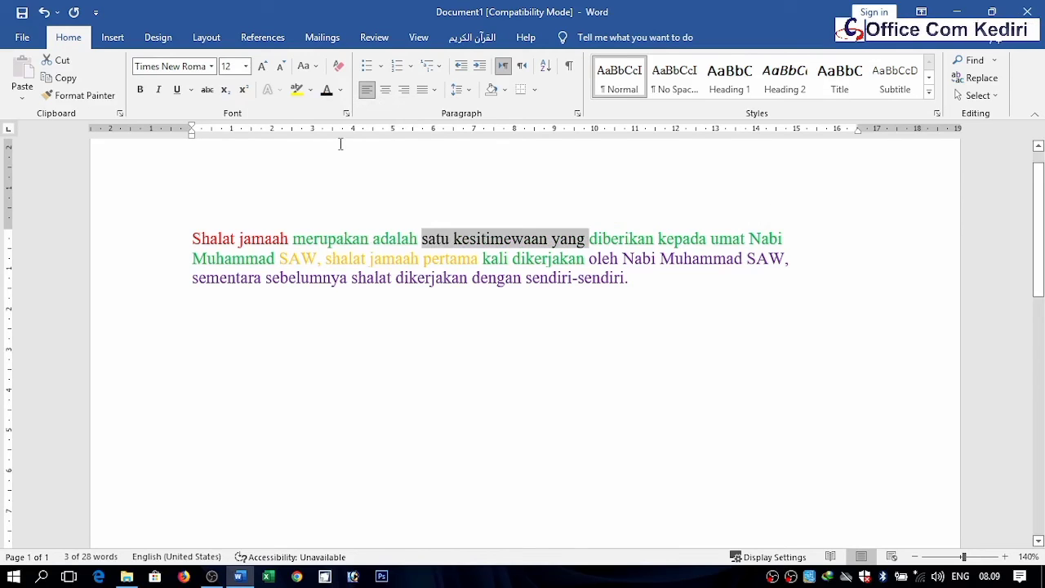
click(501, 296)
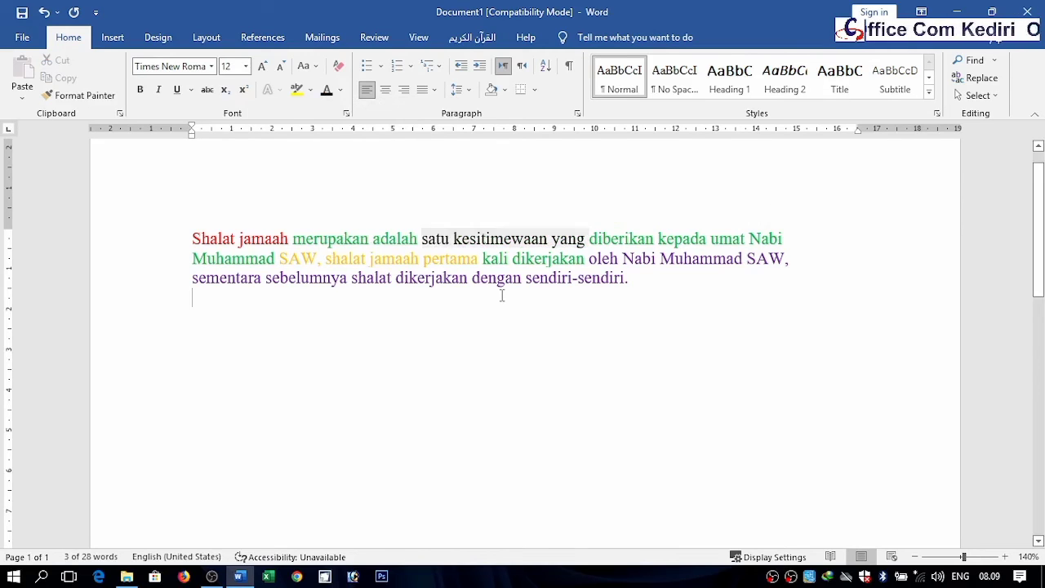
click(1005, 557)
click(1005, 557)
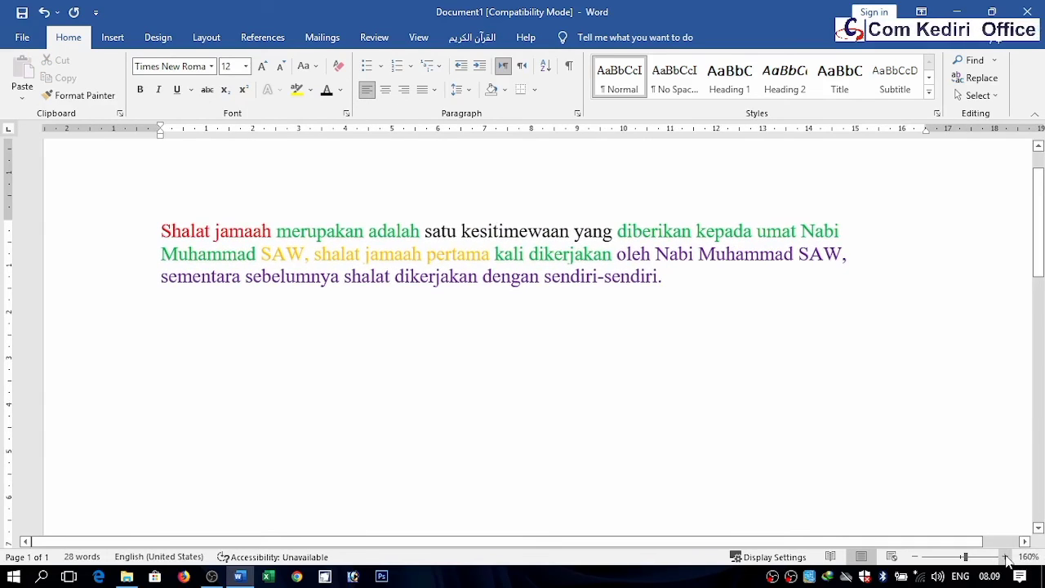